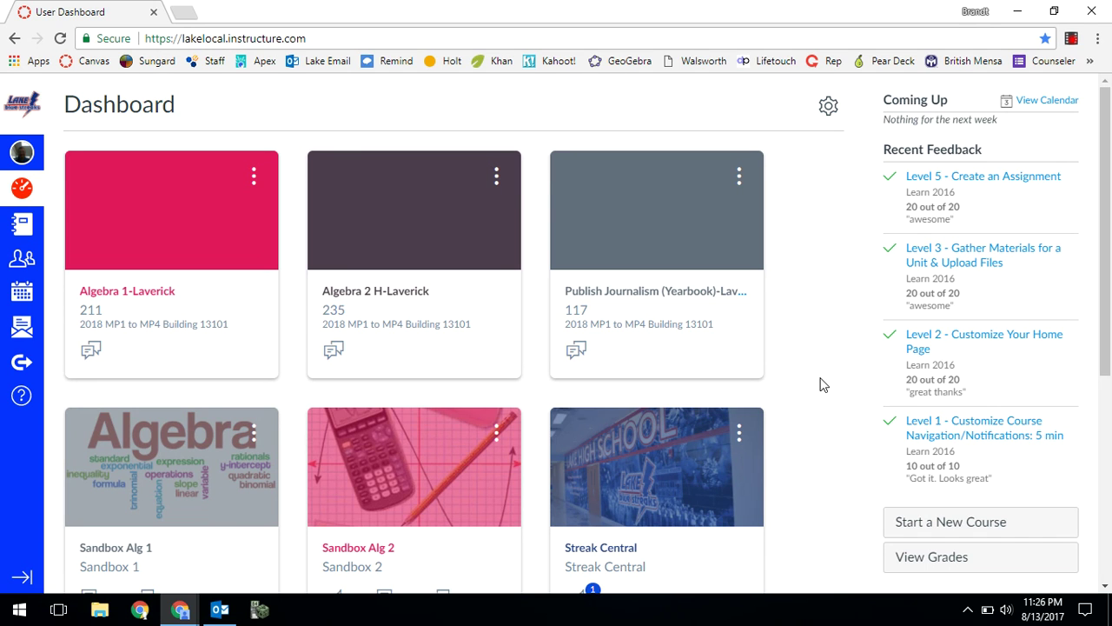
# Create a new course named "Canvas Commons Course" from the list of all courses.
pyautogui.click(19, 233)
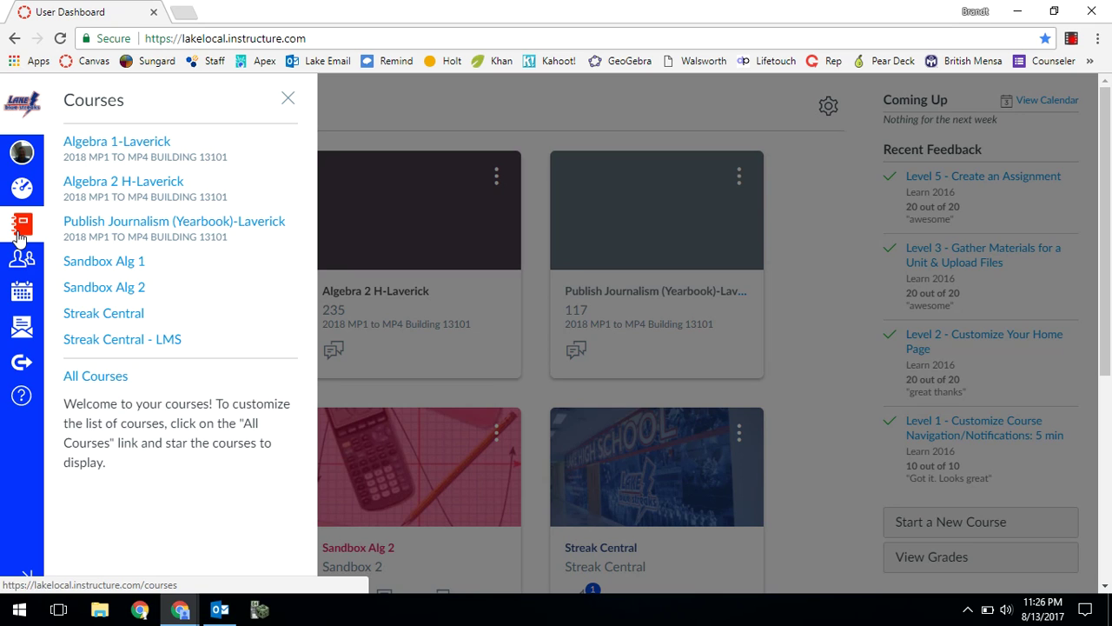
pyautogui.click(89, 378)
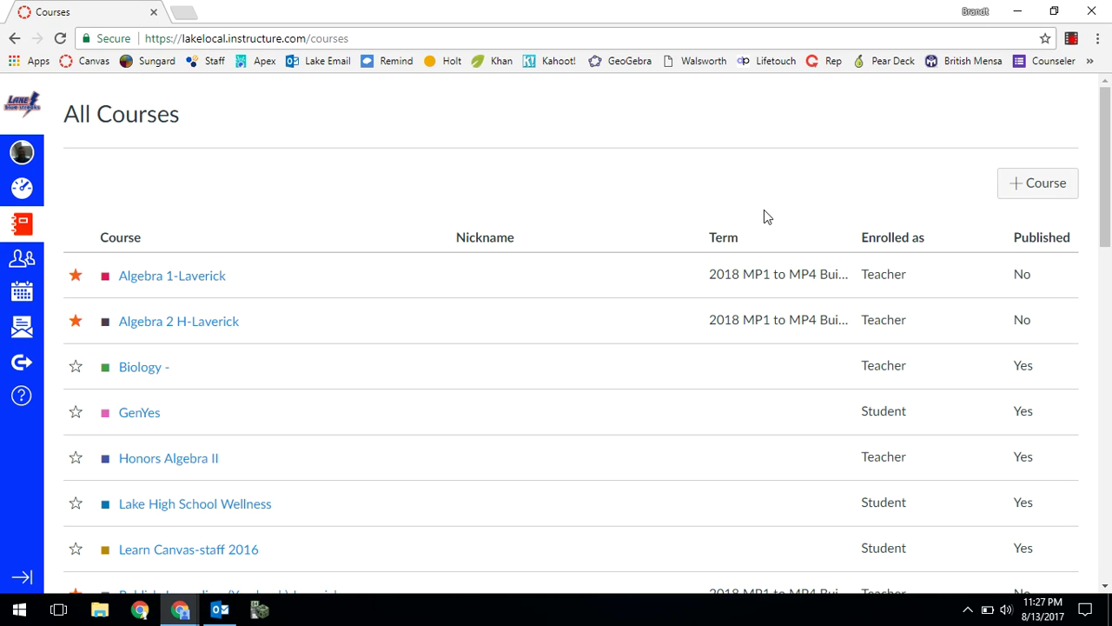
pyautogui.click(1043, 195)
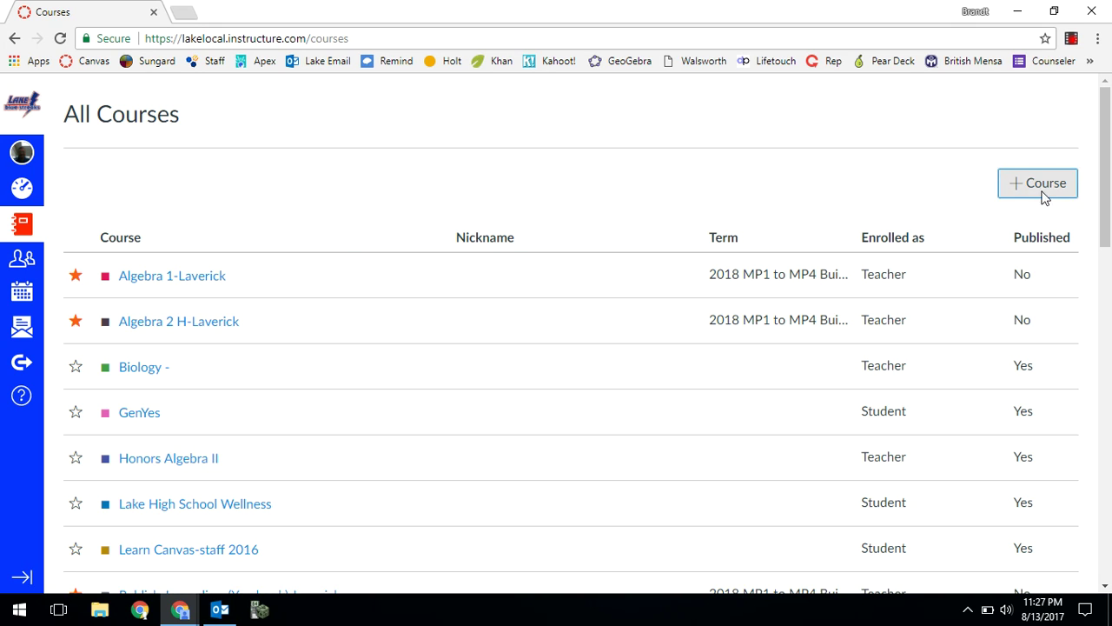
pyautogui.click(619, 272)
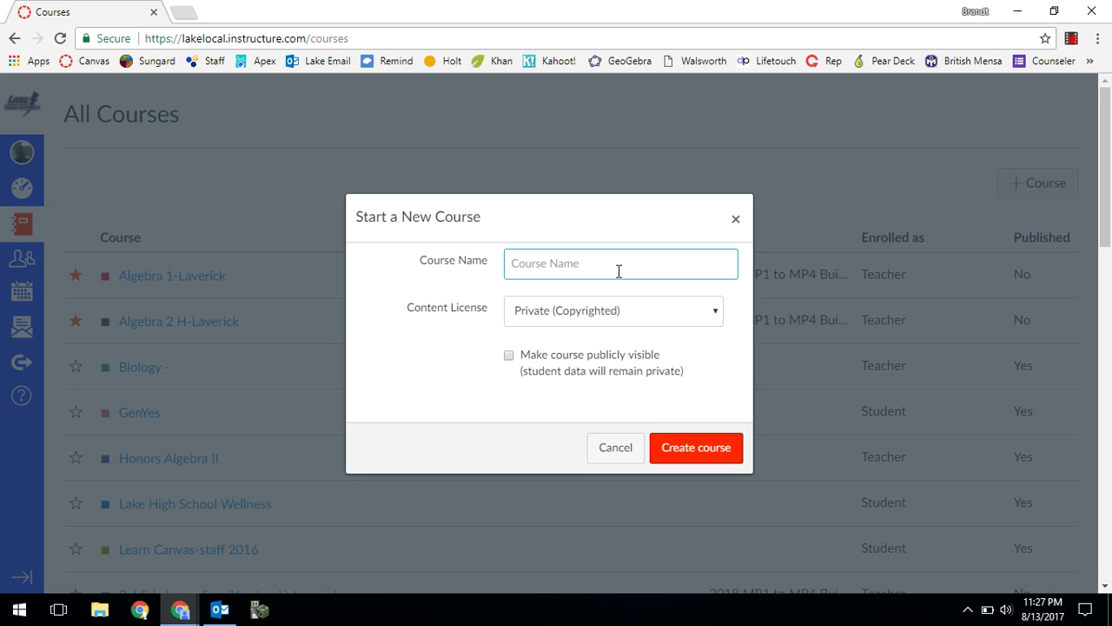
pyautogui.write('Pract')
pyautogui.press('BackSpace')
pyautogui.press('BackSpace')
pyautogui.press('BackSpace')
pyautogui.press('BackSpace')
pyautogui.press('BackSpace')
pyautogui.write('Canvas Commons Course')
pyautogui.click(706, 458)
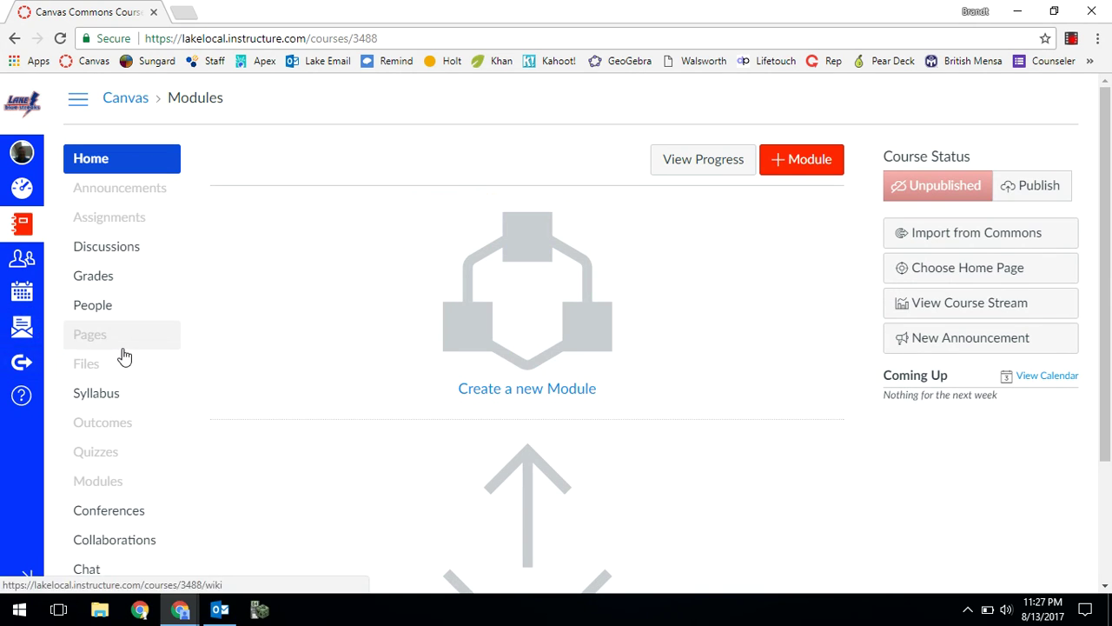
# Open Canvas Commons and search its shared resources for "Fractions".
pyautogui.click(24, 374)
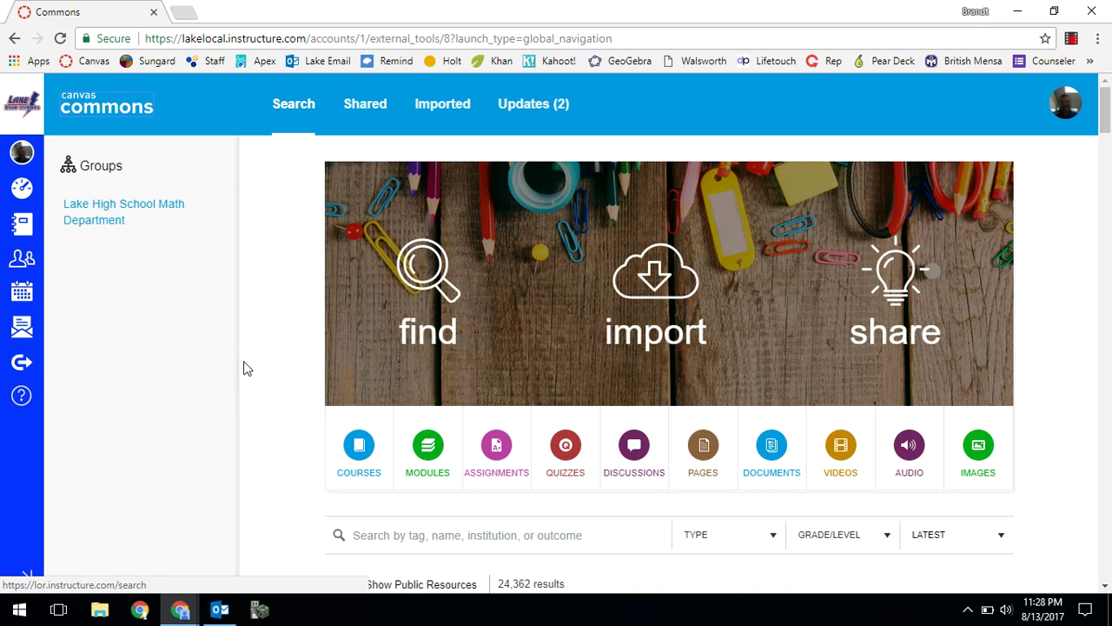
pyautogui.scroll(-1, 765, 339)
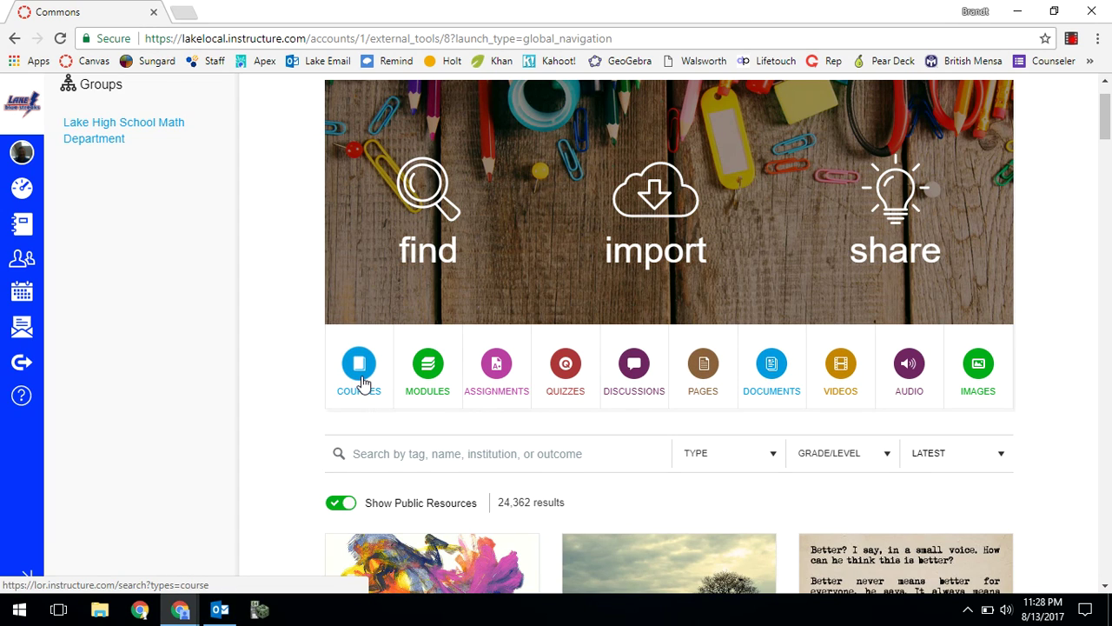
pyautogui.click(447, 460)
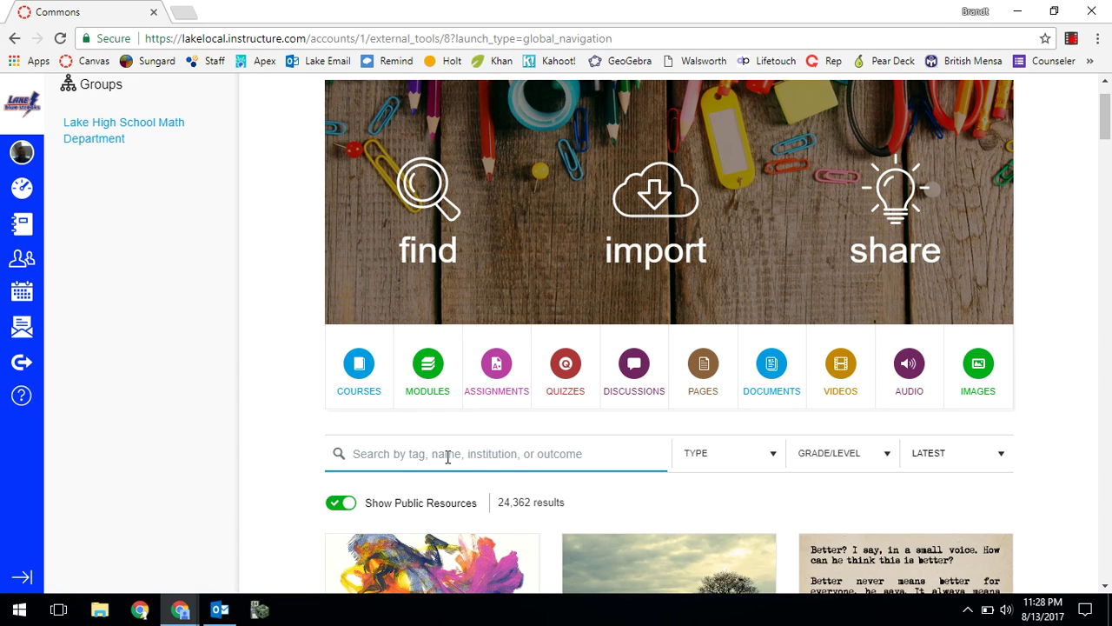
pyautogui.write('Fractions')
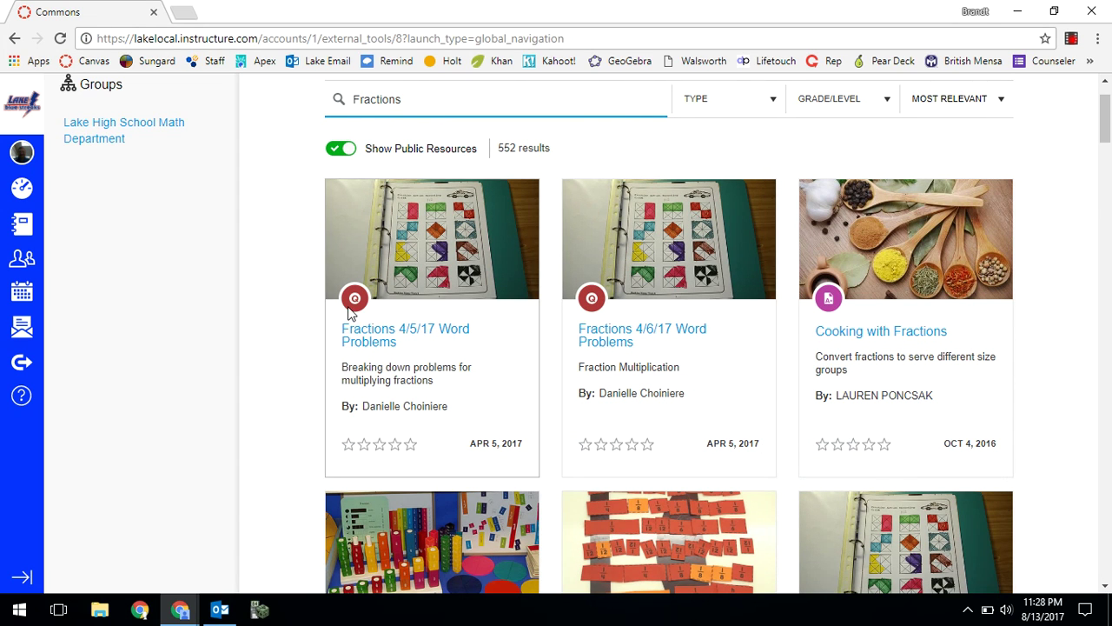
# Look through the Fractions search results, examining the resource titles, types and descriptions.
pyautogui.scroll(-1, 843, 315)
pyautogui.scroll(-2, 845, 308)
pyautogui.scroll(2, 834, 279)
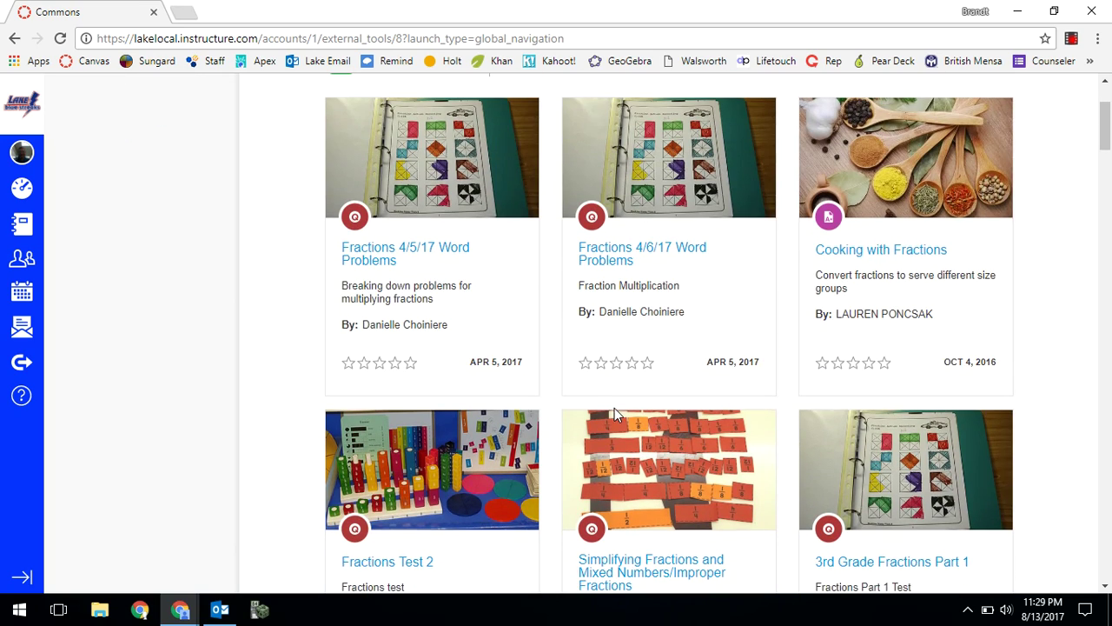
pyautogui.scroll(-5, 614, 407)
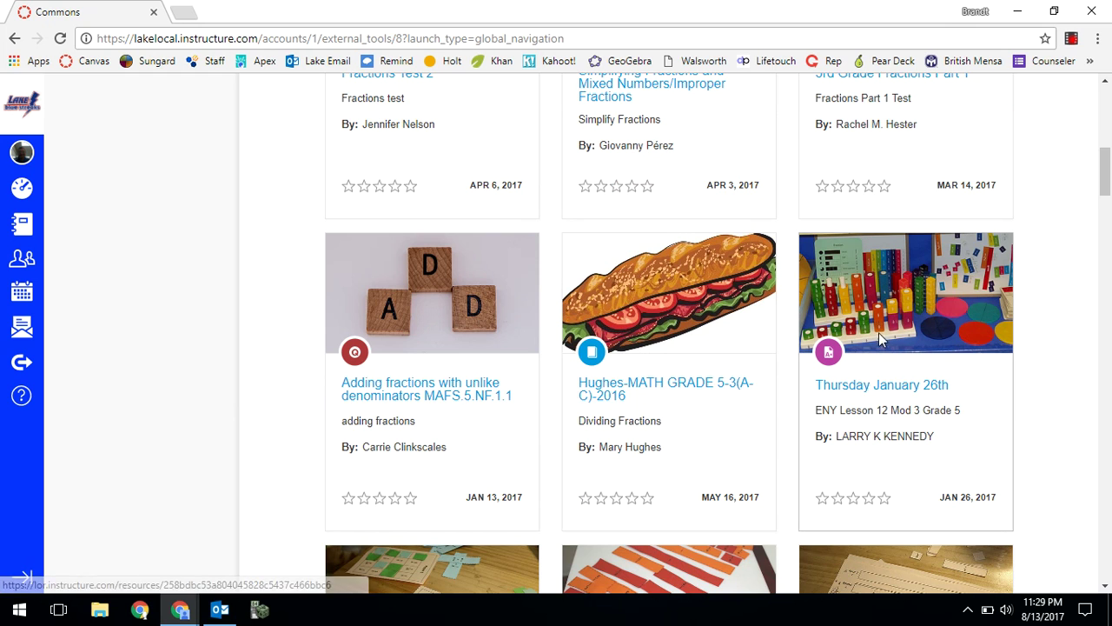
pyautogui.scroll(-2, 844, 383)
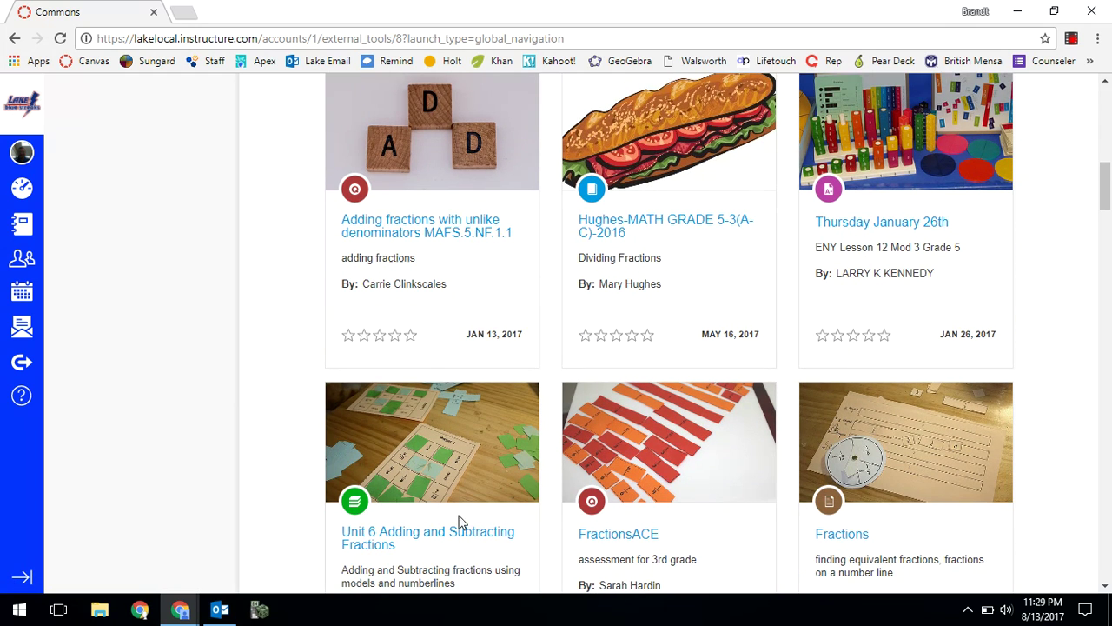
pyautogui.scroll(-3, 365, 522)
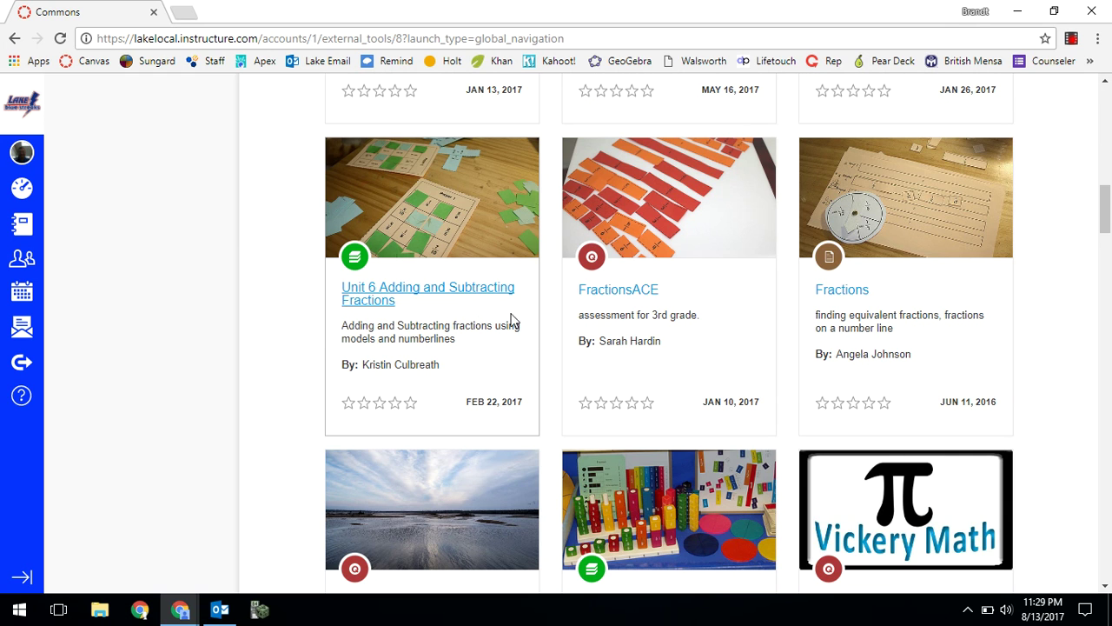
pyautogui.scroll(9, 622, 341)
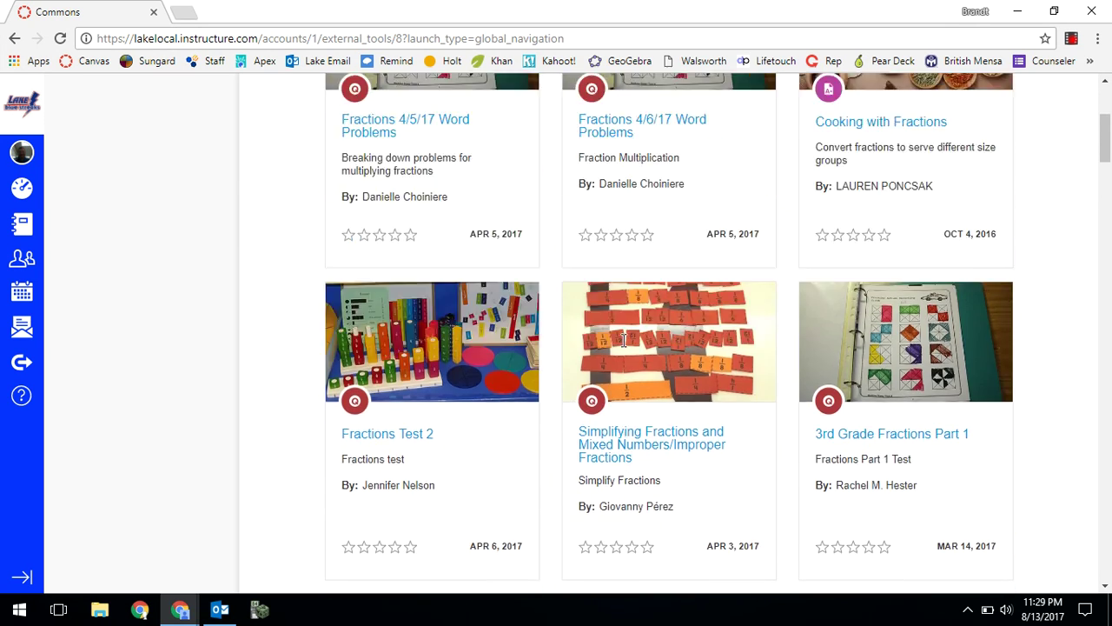
pyautogui.scroll(4, 622, 339)
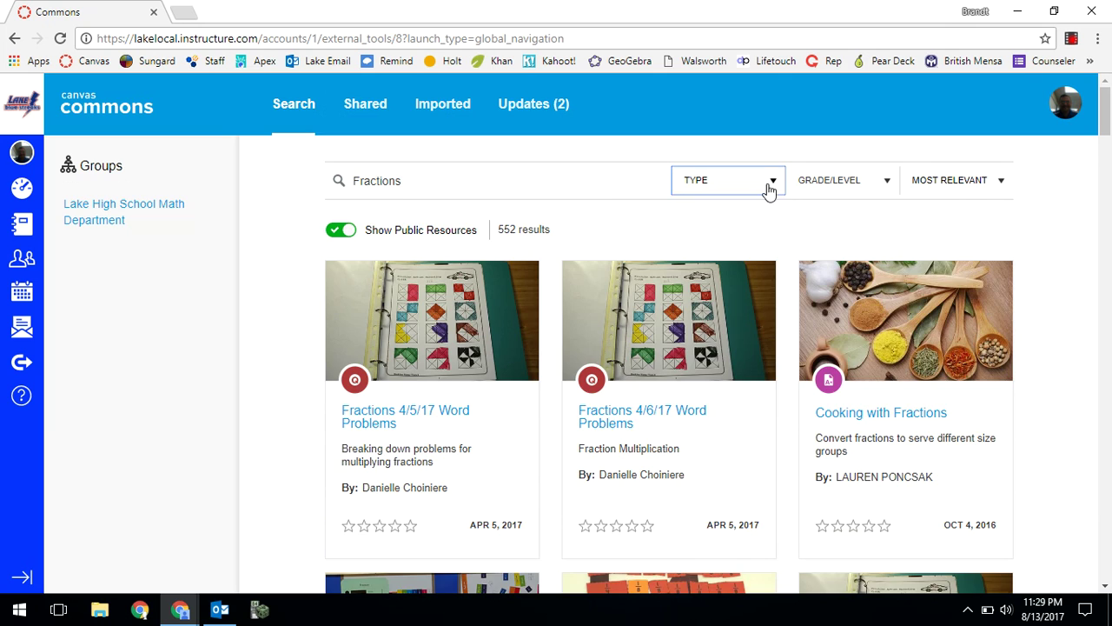
# Filter the Fractions results by type, trying Quizzes and Modules, and leave only Assignments selected.
pyautogui.click(770, 184)
pyautogui.click(583, 258)
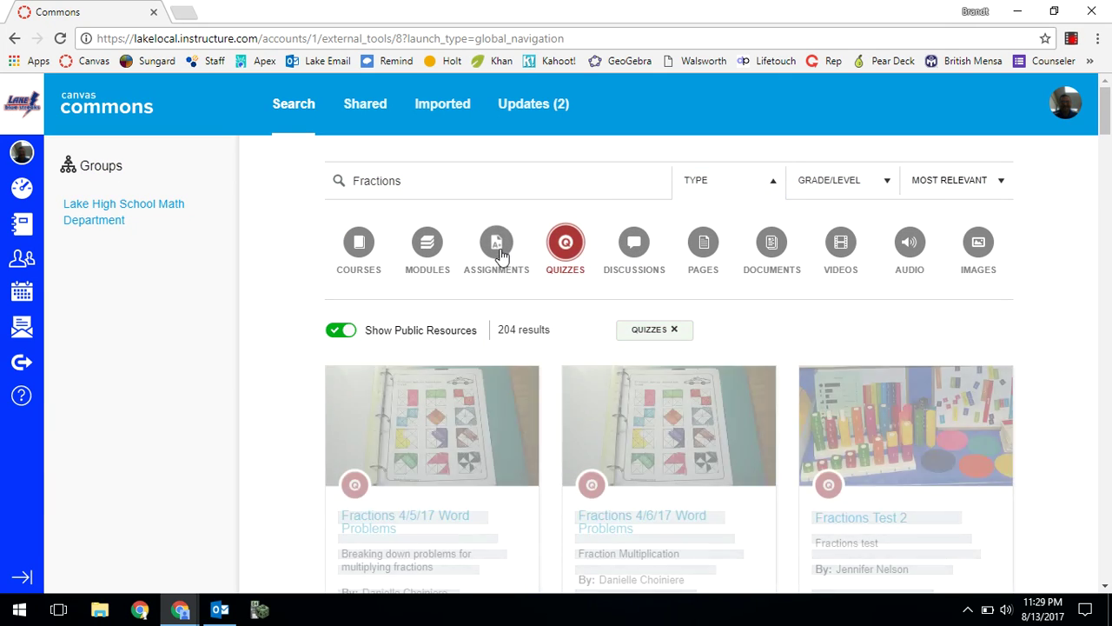
pyautogui.click(499, 251)
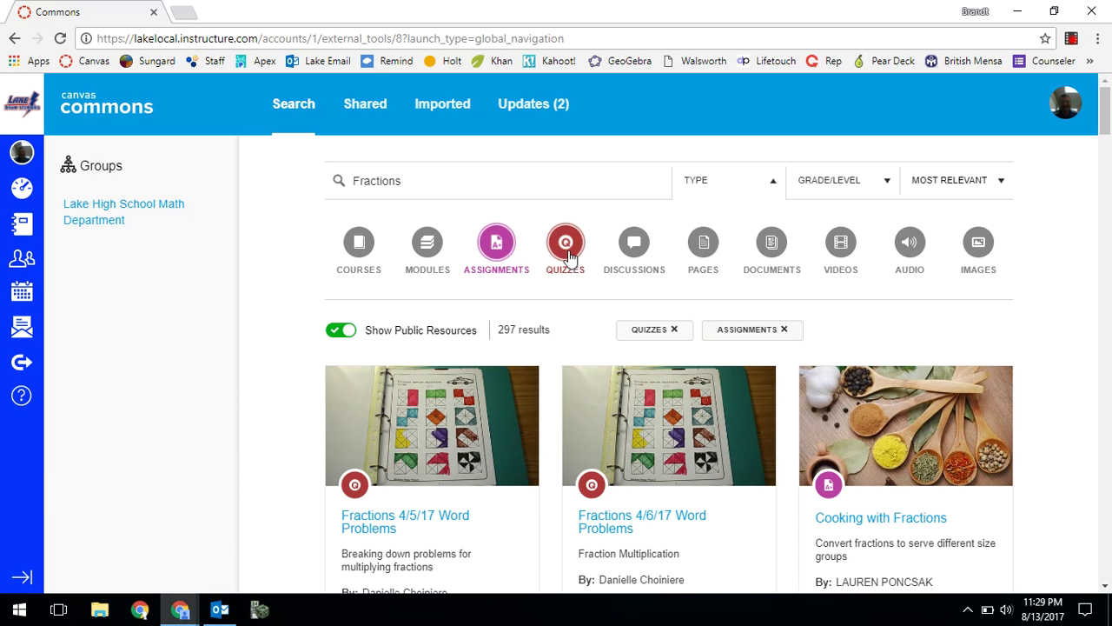
pyautogui.click(568, 250)
pyautogui.click(428, 252)
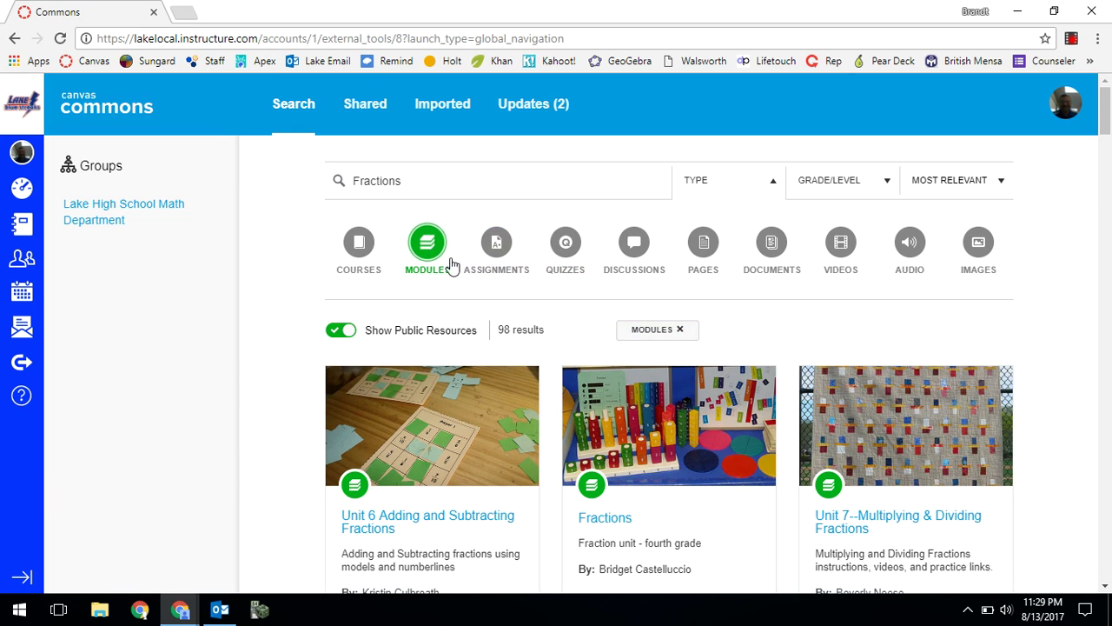
pyautogui.click(496, 245)
pyautogui.click(427, 245)
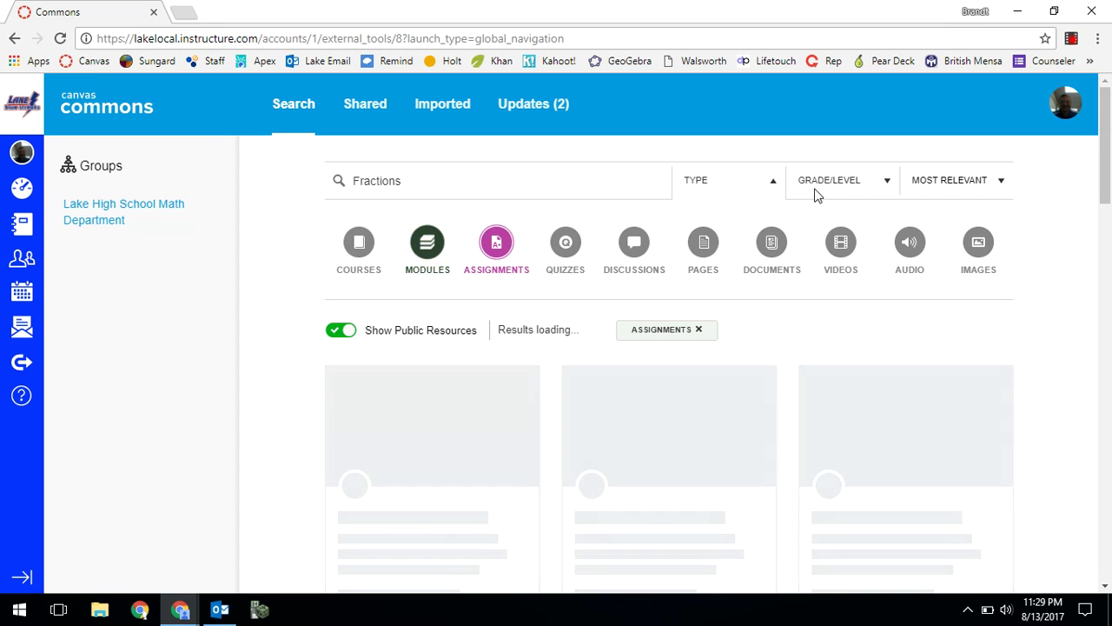
# Limit the results to 8th grade through Graduate and add Quizzes to the resource type filter.
pyautogui.click(840, 180)
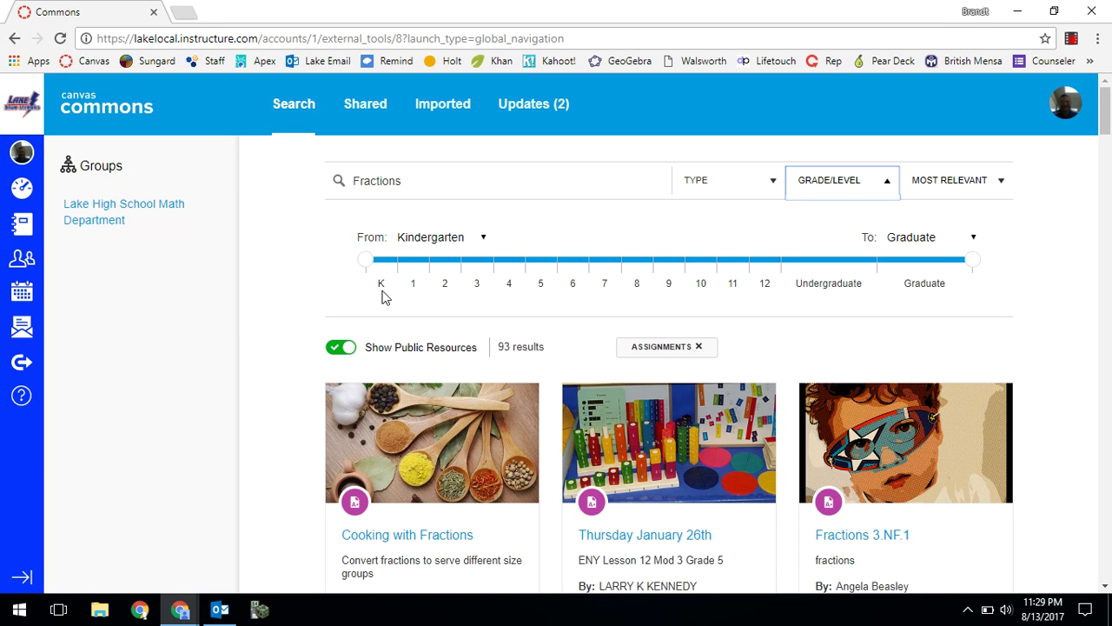
pyautogui.moveTo(372, 262); pyautogui.dragTo(622, 264)
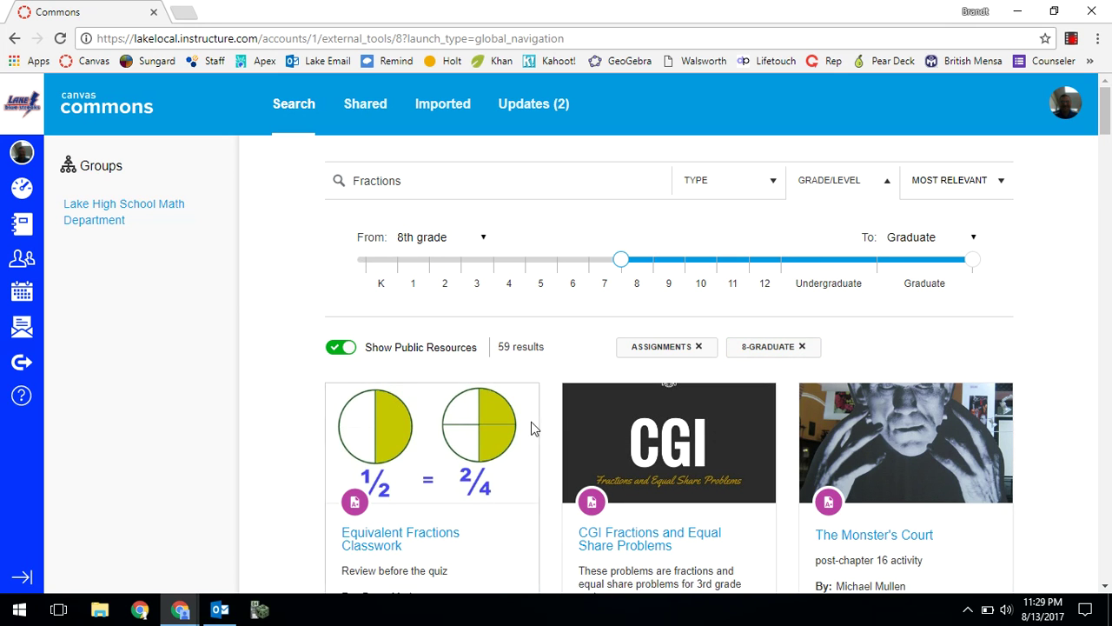
pyautogui.scroll(-1, 531, 427)
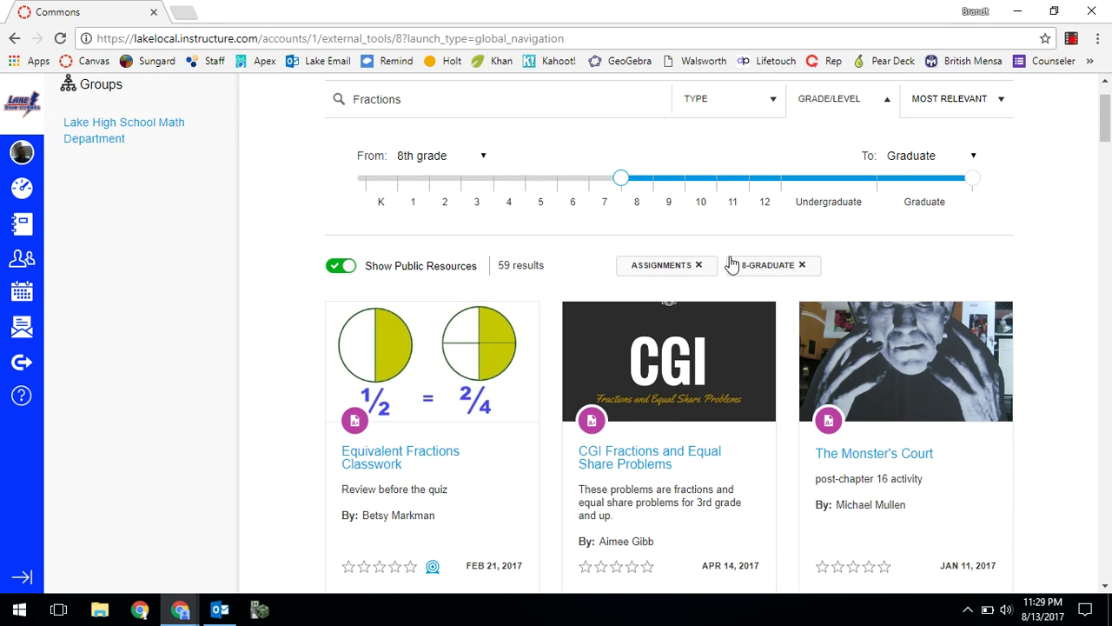
pyautogui.click(726, 110)
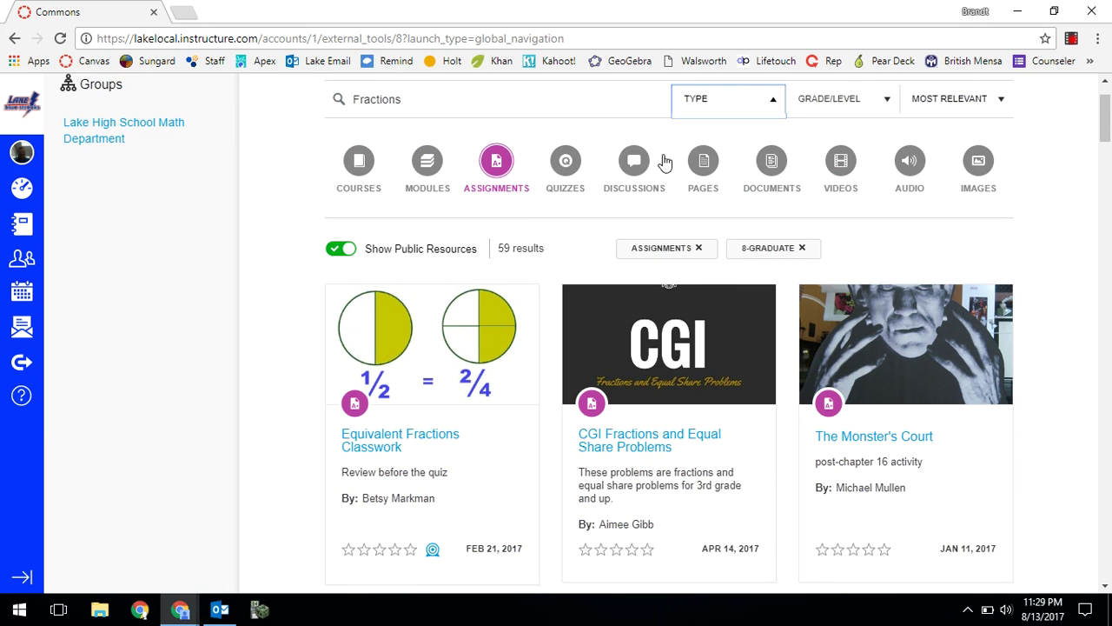
pyautogui.click(560, 164)
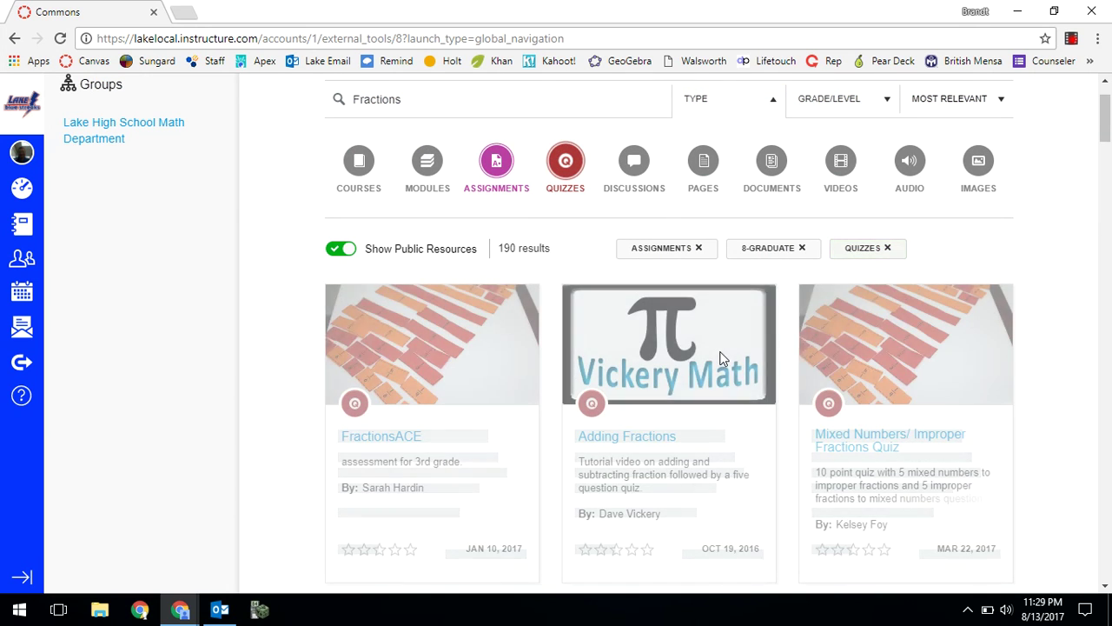
# Open the Adding Fractions quiz resource and review its summary, reviews section and import options.
pyautogui.scroll(-2, 714, 357)
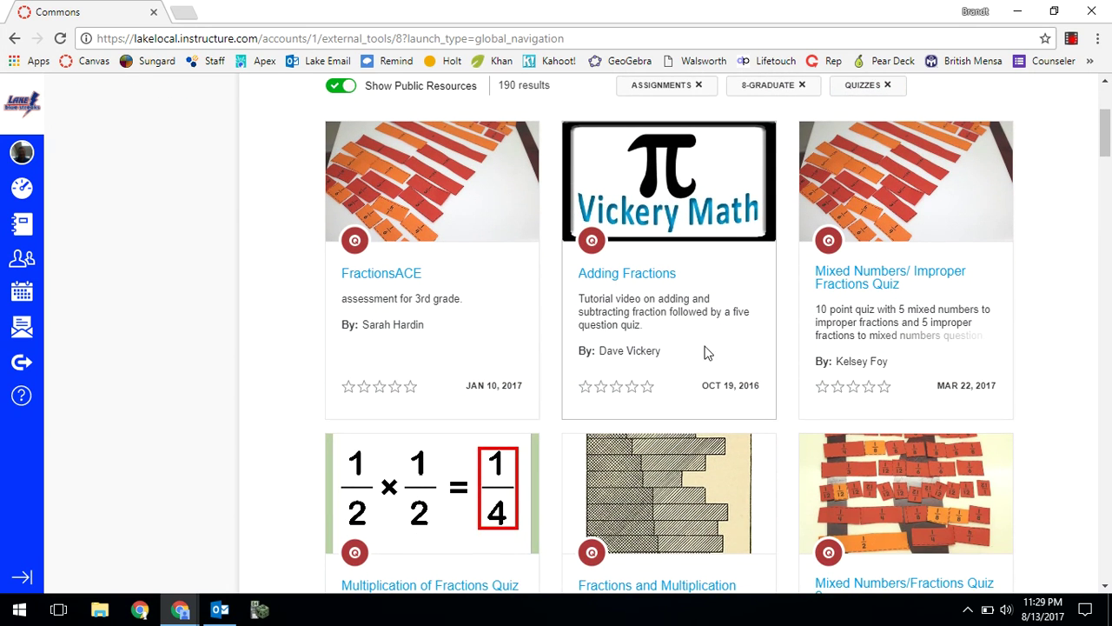
pyautogui.click(637, 274)
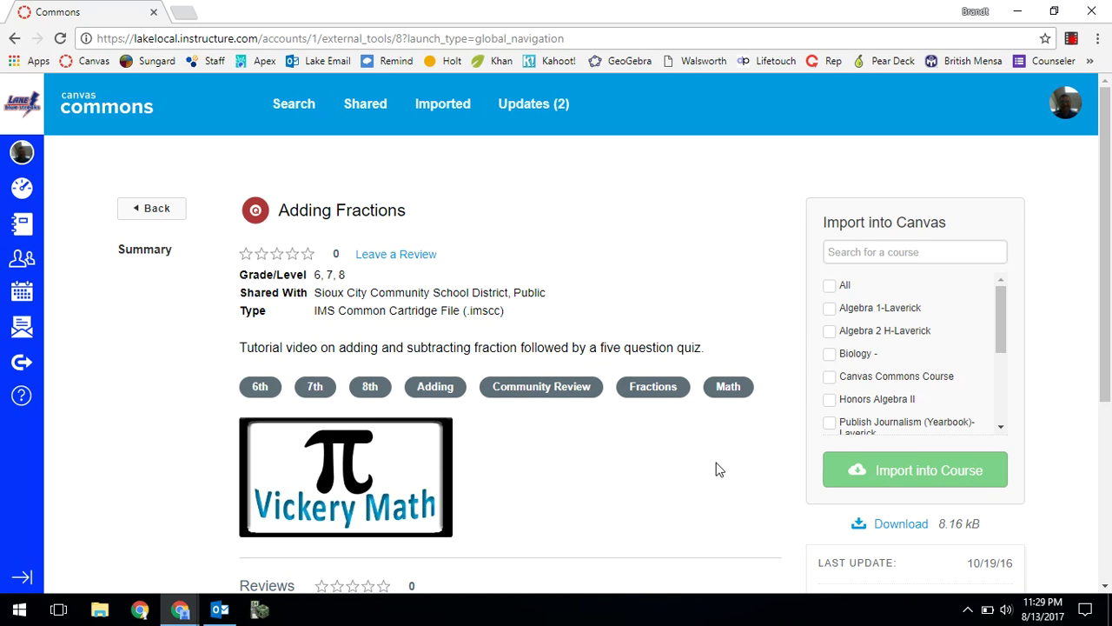
pyautogui.scroll(-4, 694, 468)
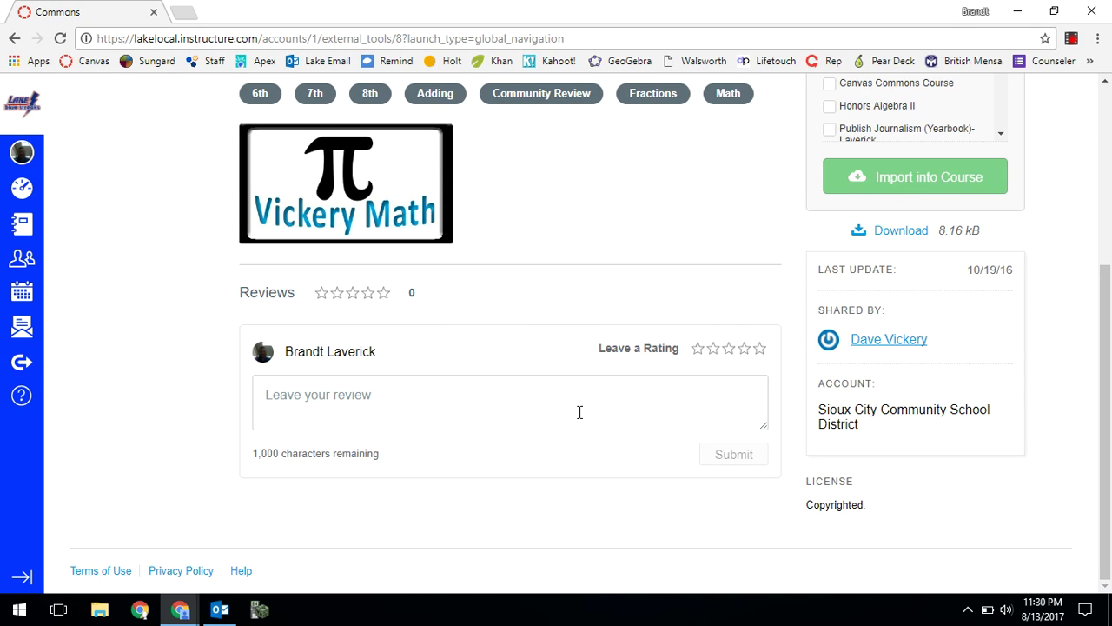
pyautogui.scroll(2, 580, 407)
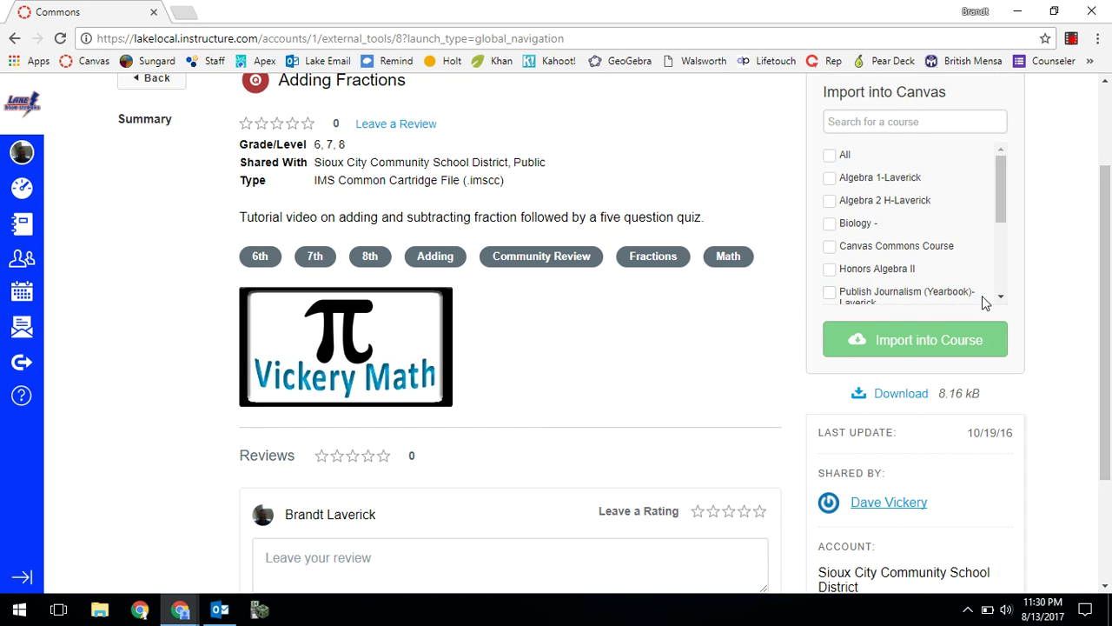
pyautogui.scroll(2, 928, 171)
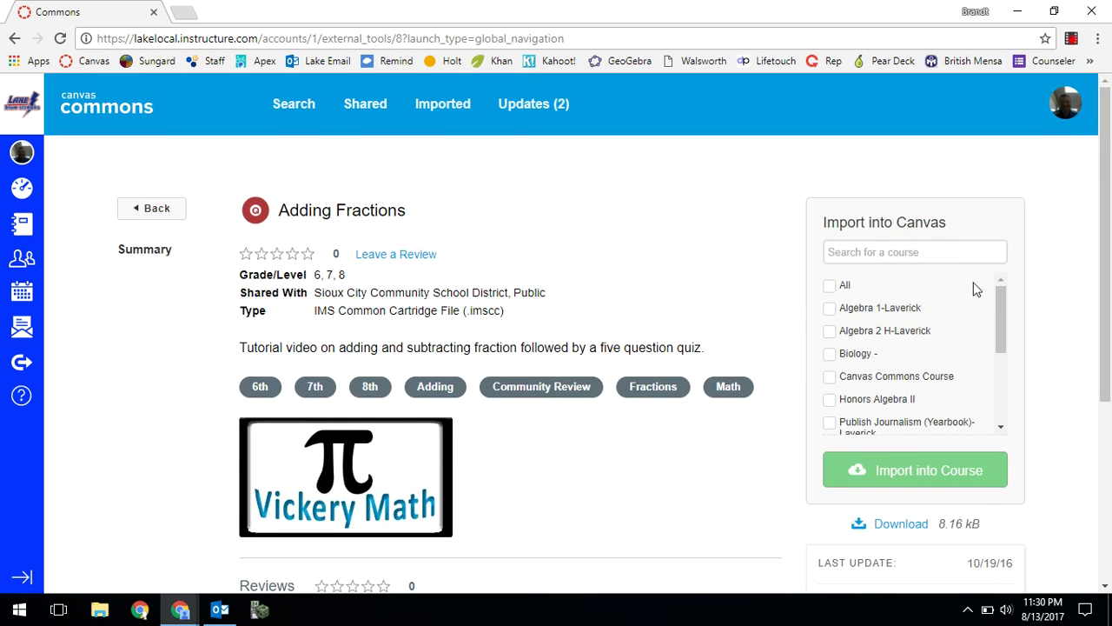
# Import the Adding Fractions quiz into the Canvas Commons Course.
pyautogui.moveTo(998, 329)
pyautogui.mouseDown()
pyautogui.moveTo(1004, 342)
pyautogui.moveTo(1003, 319)
pyautogui.mouseUp()
pyautogui.moveTo(999, 331)
pyautogui.mouseDown()
pyautogui.moveTo(1005, 409)
pyautogui.moveTo(1007, 333)
pyautogui.mouseUp()
pyautogui.click(830, 379)
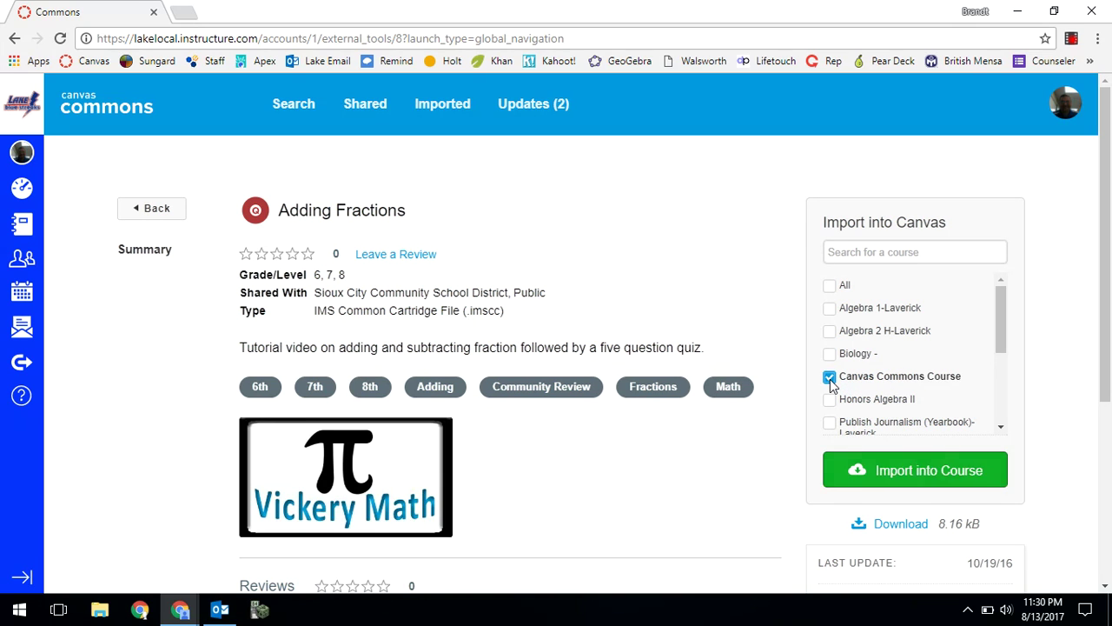
pyautogui.click(907, 470)
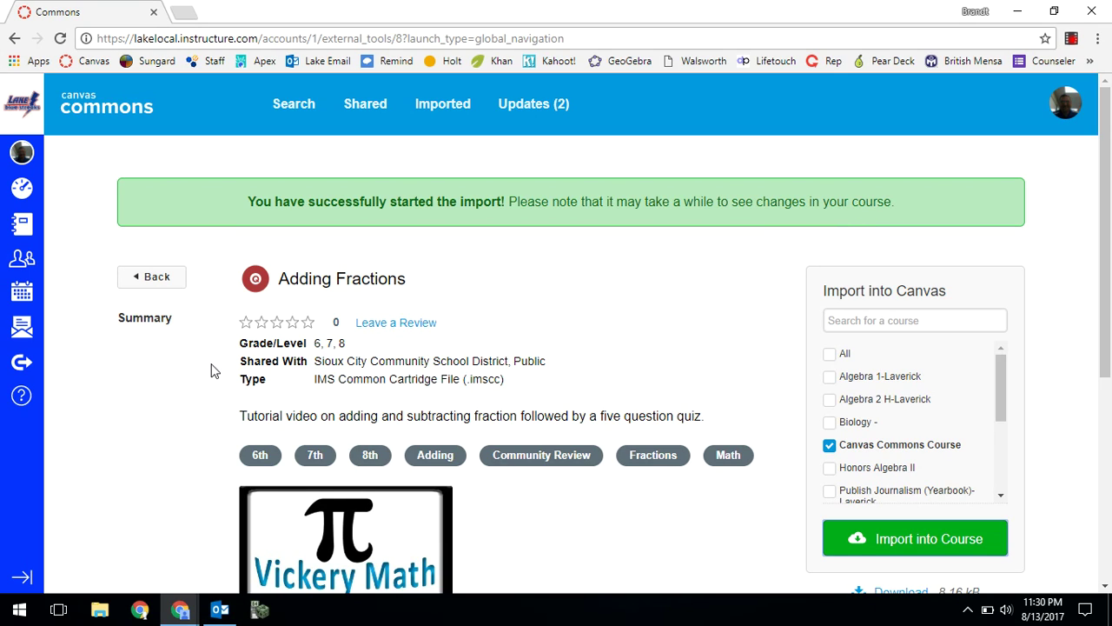
# Go to the quizzes of the Canvas Commons Course and open the imported Adding Fractions quiz.
pyautogui.click(19, 224)
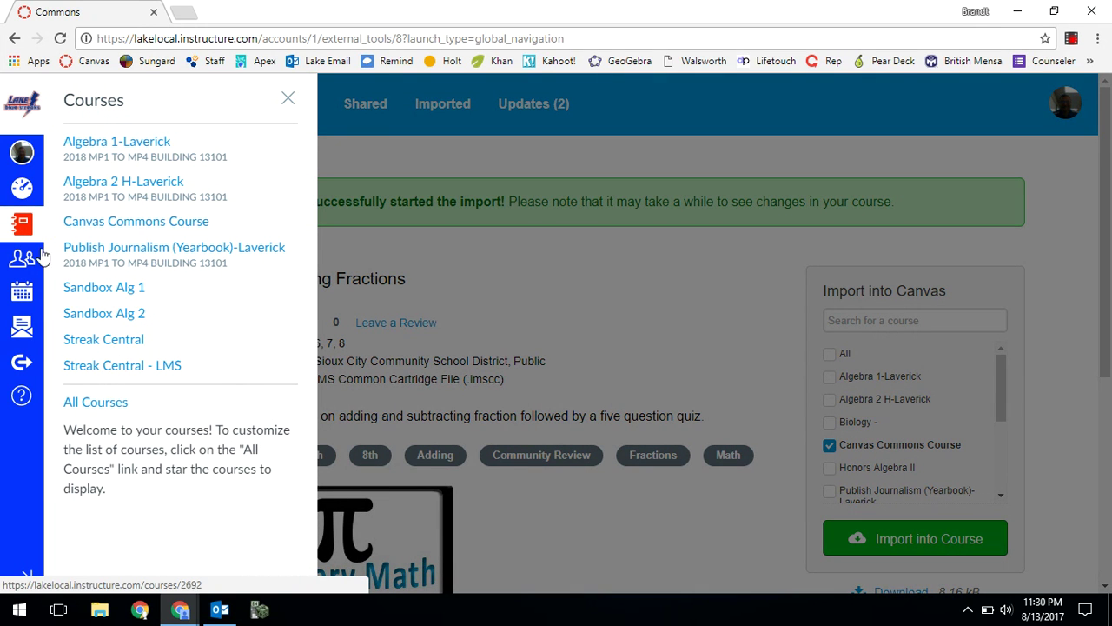
pyautogui.click(137, 228)
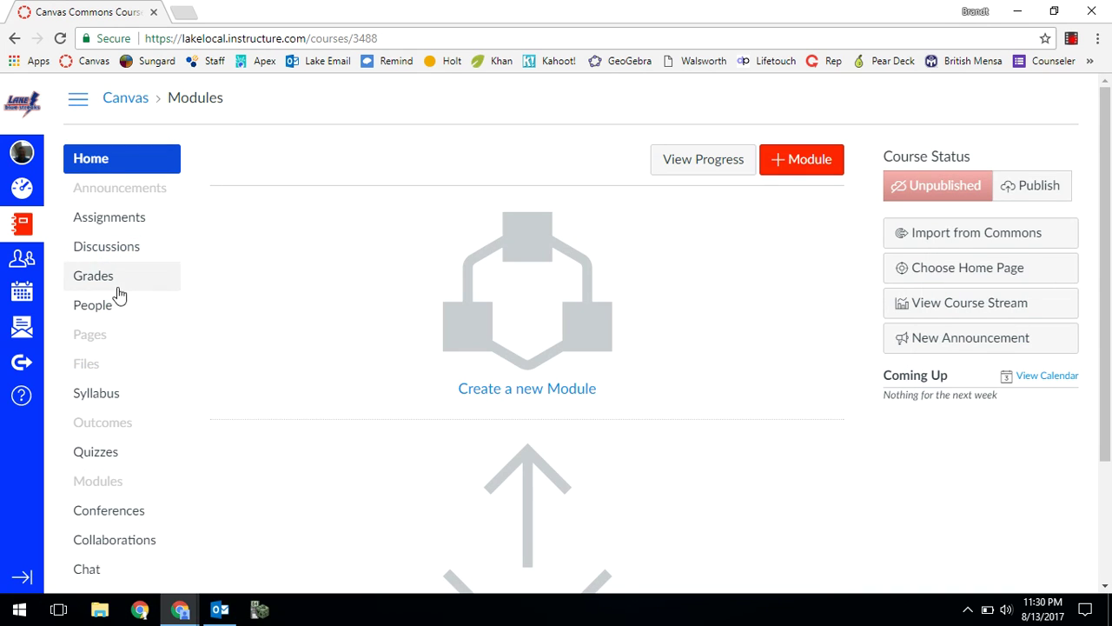
pyautogui.click(98, 460)
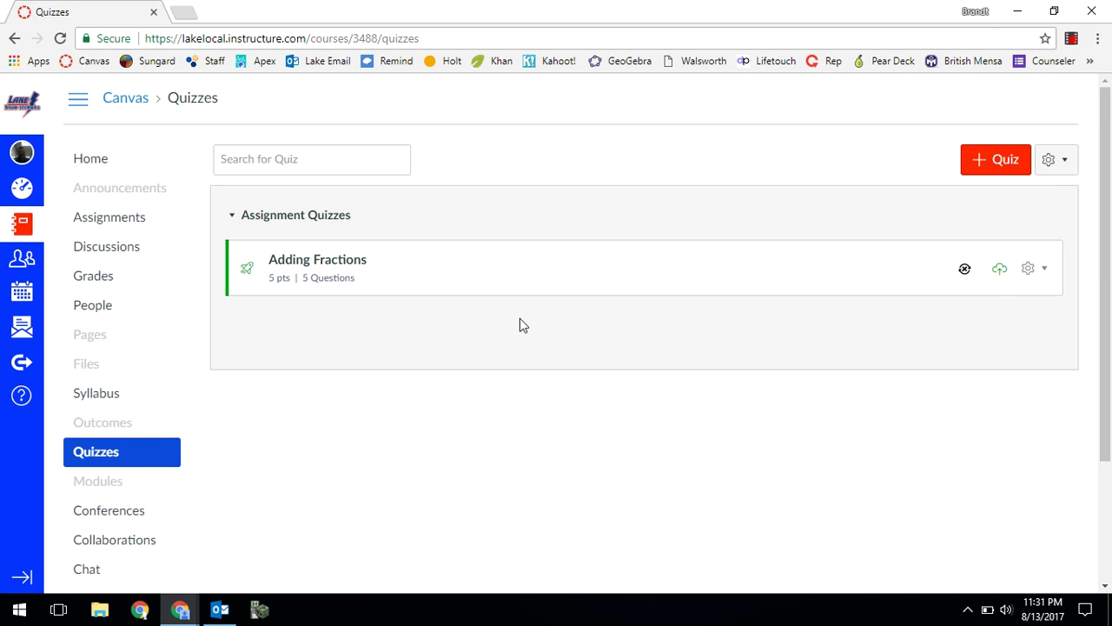
pyautogui.click(297, 266)
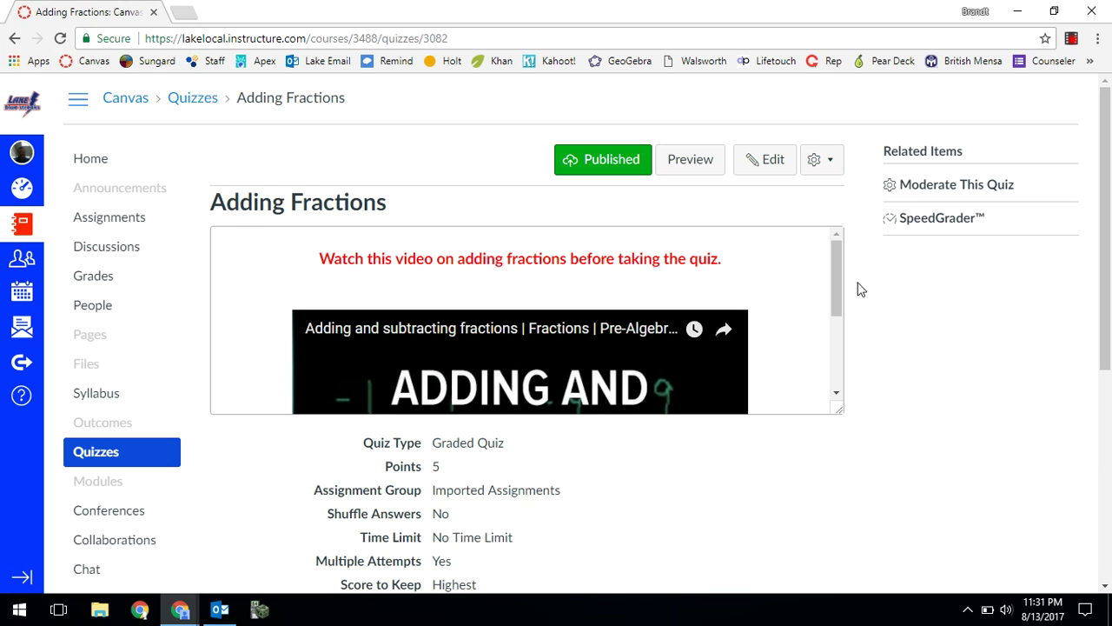
# Open the imported Adding Fractions quiz for editing and look through its list of questions.
pyautogui.moveTo(841, 294); pyautogui.dragTo(839, 261)
pyautogui.scroll(-3, 869, 401)
pyautogui.scroll(3, 869, 405)
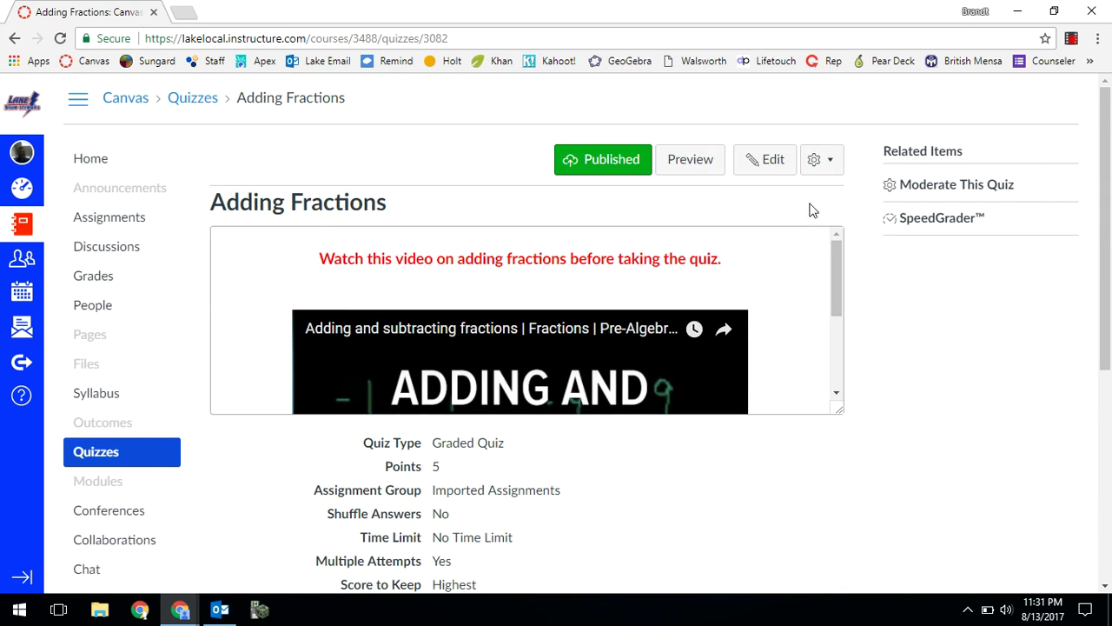
pyautogui.click(778, 165)
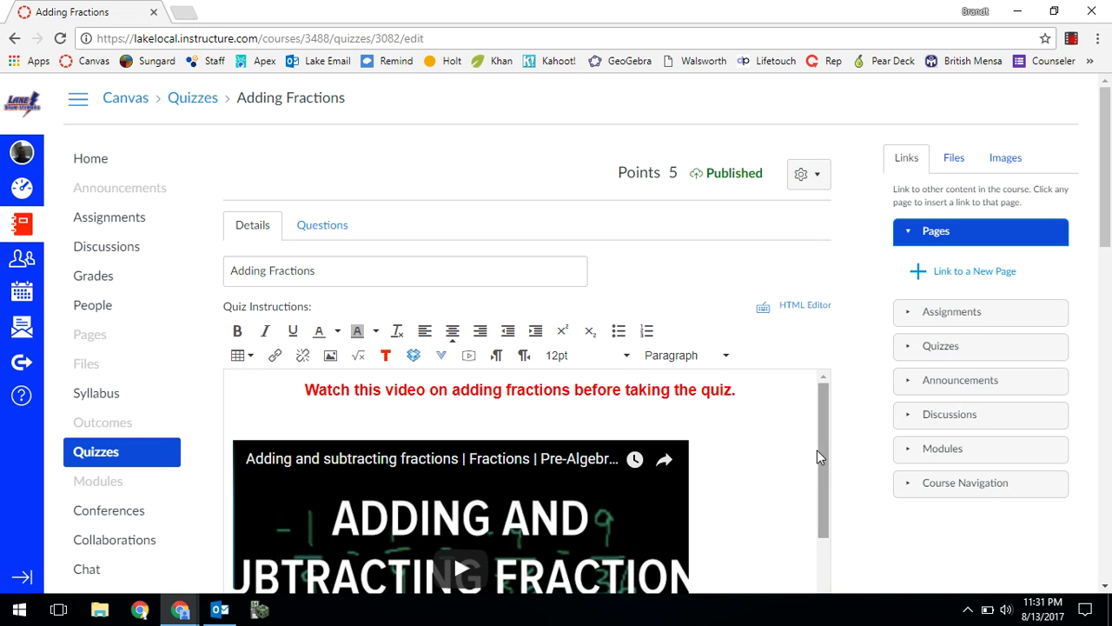
pyautogui.click(343, 230)
pyautogui.scroll(-1, 695, 379)
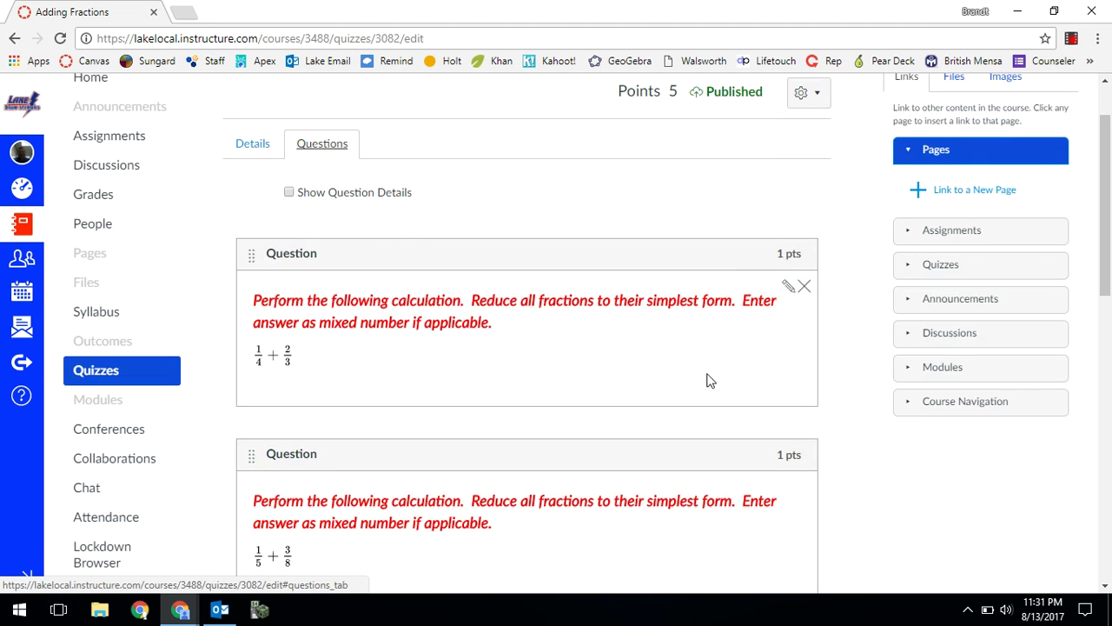
pyautogui.scroll(-1, 648, 350)
pyautogui.scroll(-6, 647, 349)
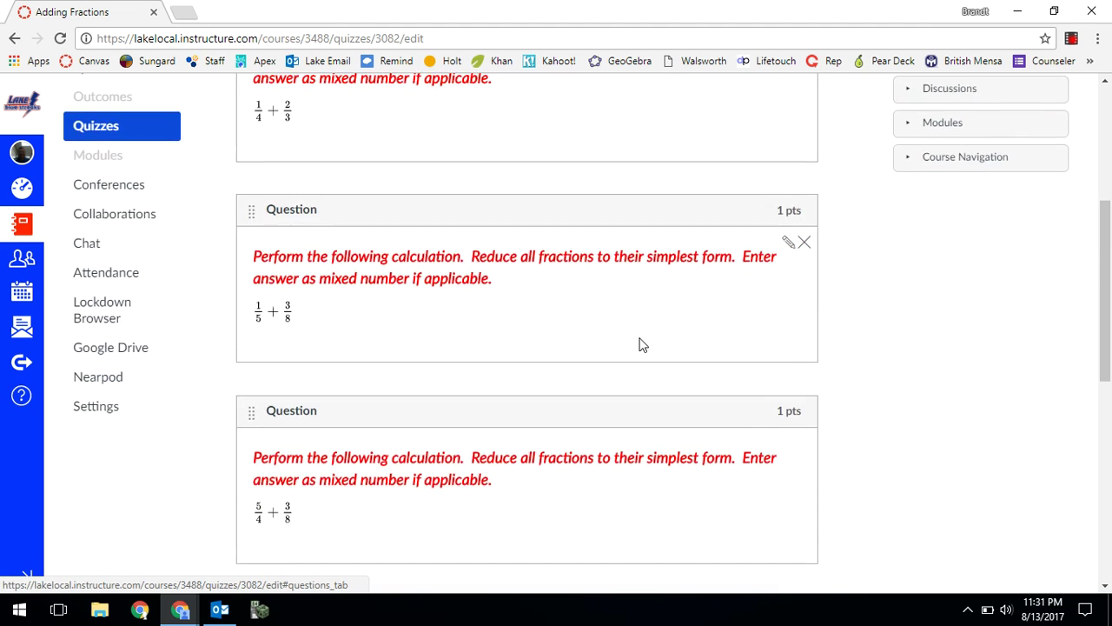
pyautogui.scroll(-3, 640, 337)
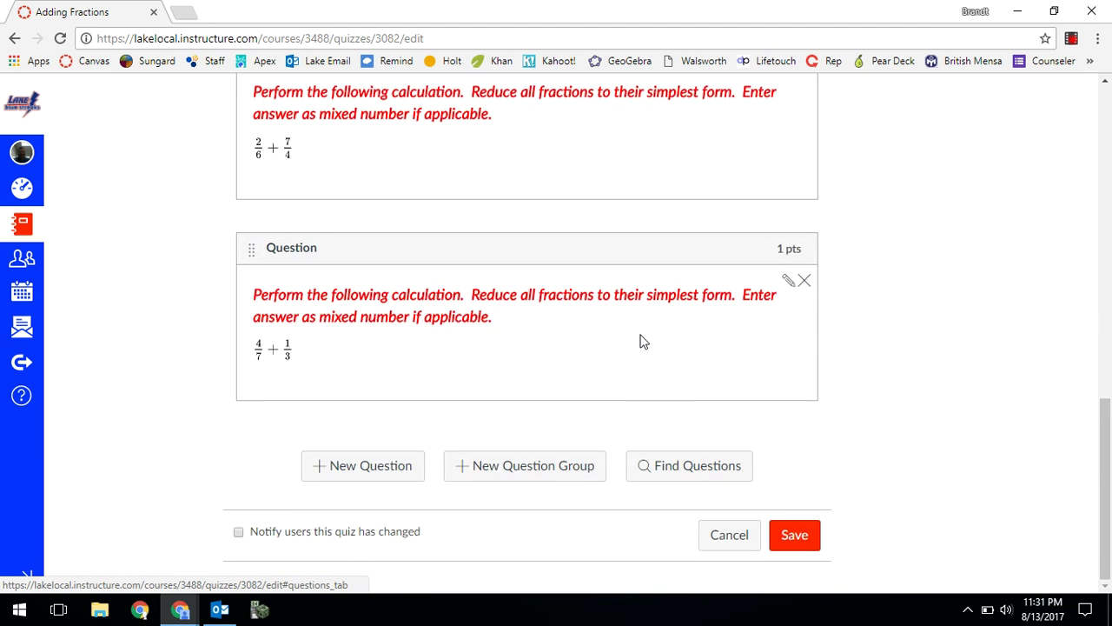
pyautogui.scroll(1, 652, 339)
pyautogui.scroll(8, 651, 337)
# Delete the last question of the quiz, 4/7 + 1/3.
pyautogui.scroll(-7, 659, 338)
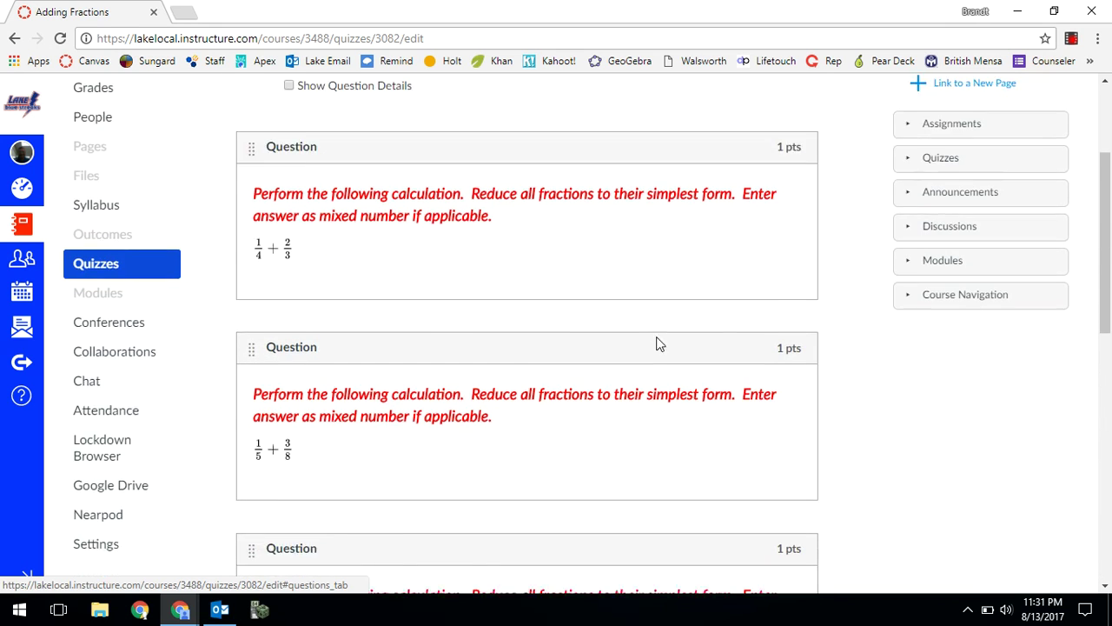
pyautogui.moveTo(784, 431)
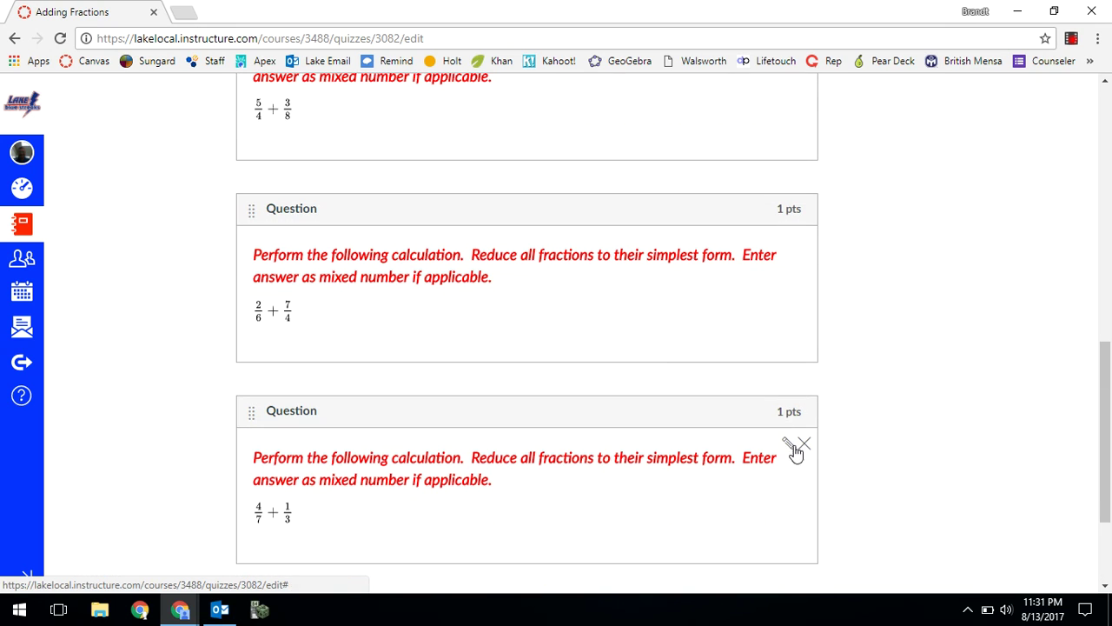
pyautogui.click(804, 447)
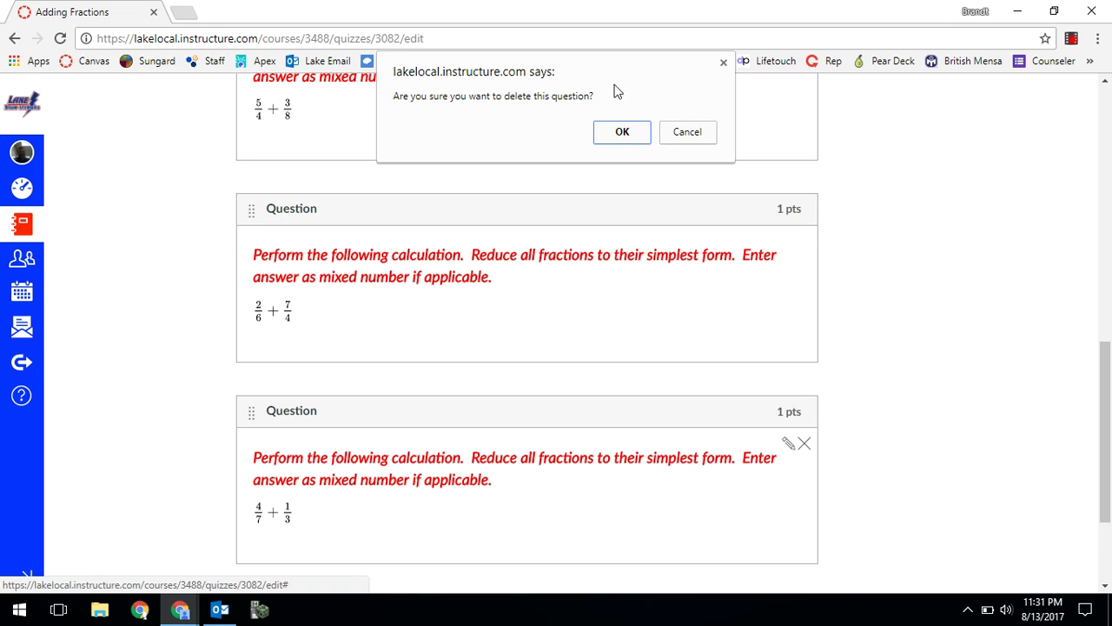
pyautogui.click(622, 131)
pyautogui.scroll(5, 841, 301)
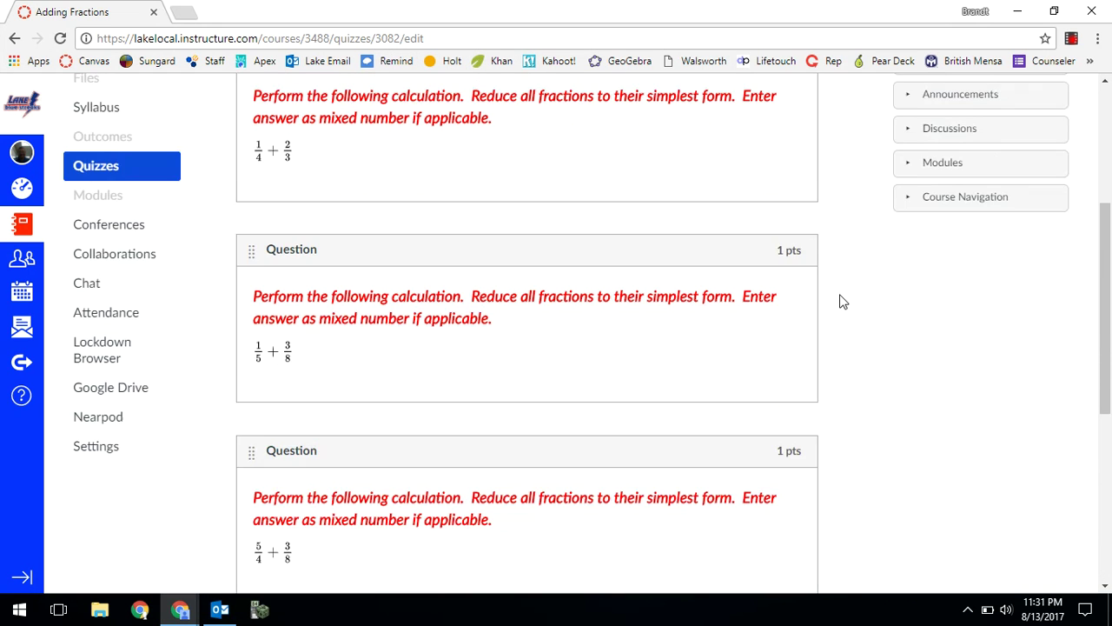
pyautogui.scroll(3, 841, 301)
pyautogui.scroll(-1, 841, 302)
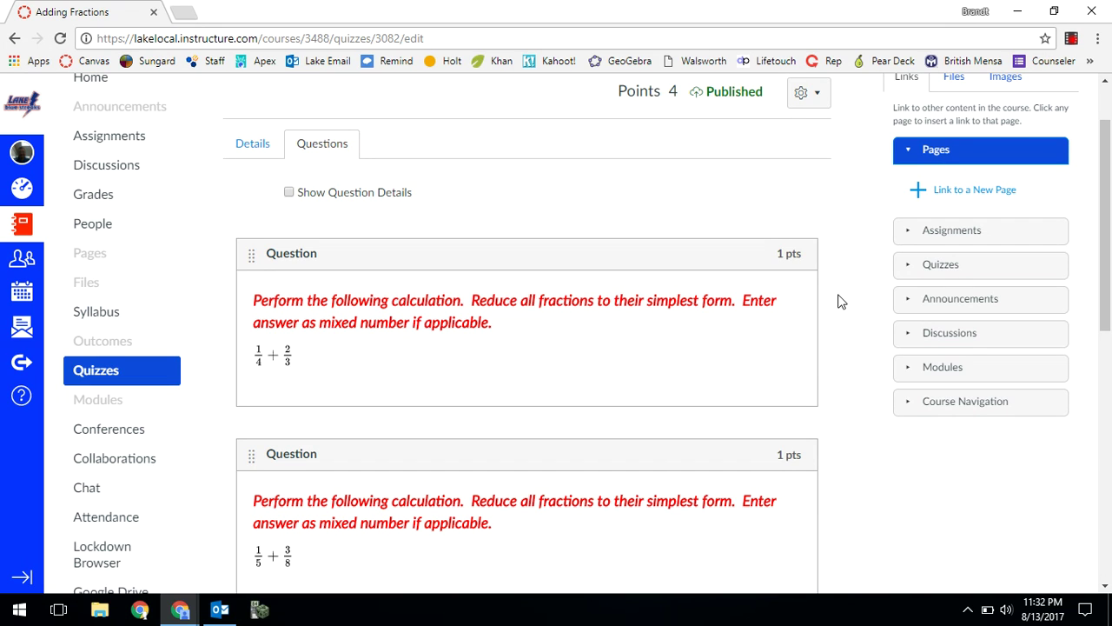
# Rename the quiz as "My Adding Fractions Quiz" in its details.
pyautogui.click(253, 144)
pyautogui.tripleClick(362, 192)
pyautogui.write('My Adding Fract')
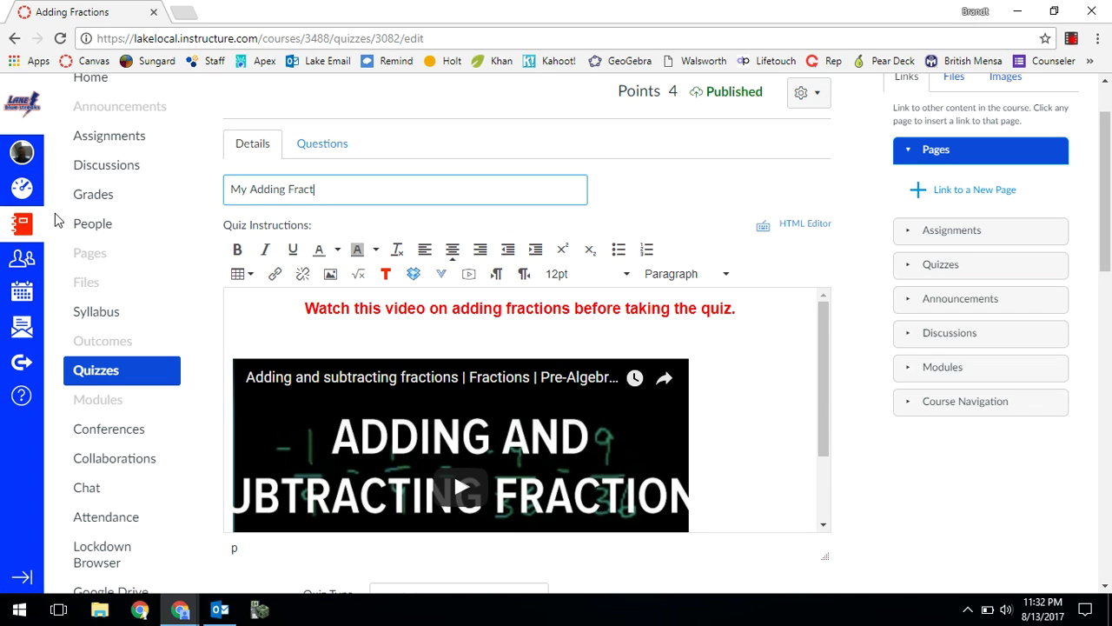
pyautogui.write('ions Quiz')
pyautogui.click(669, 195)
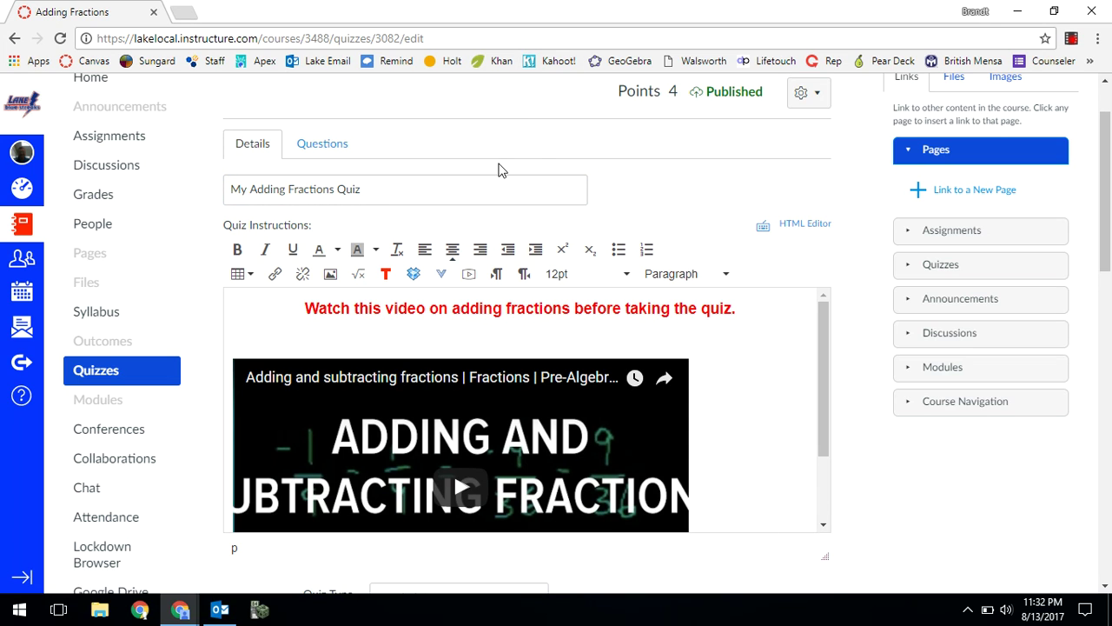
# Review the quiz's options, restrictions and assignment settings, and save the edited quiz.
pyautogui.scroll(-11, 799, 331)
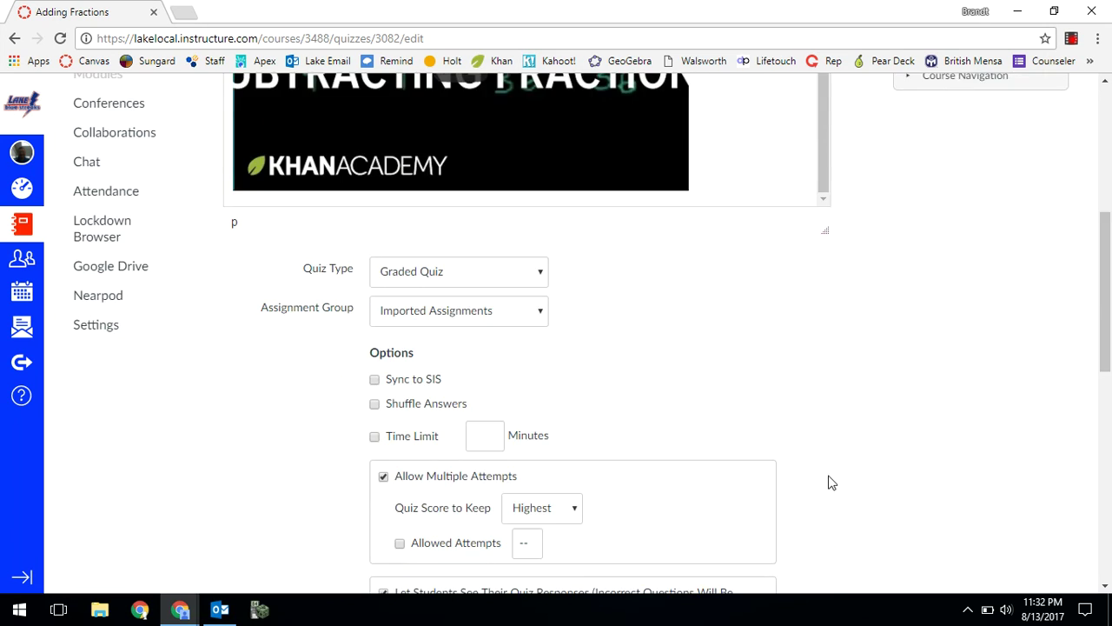
pyautogui.scroll(5, 654, 319)
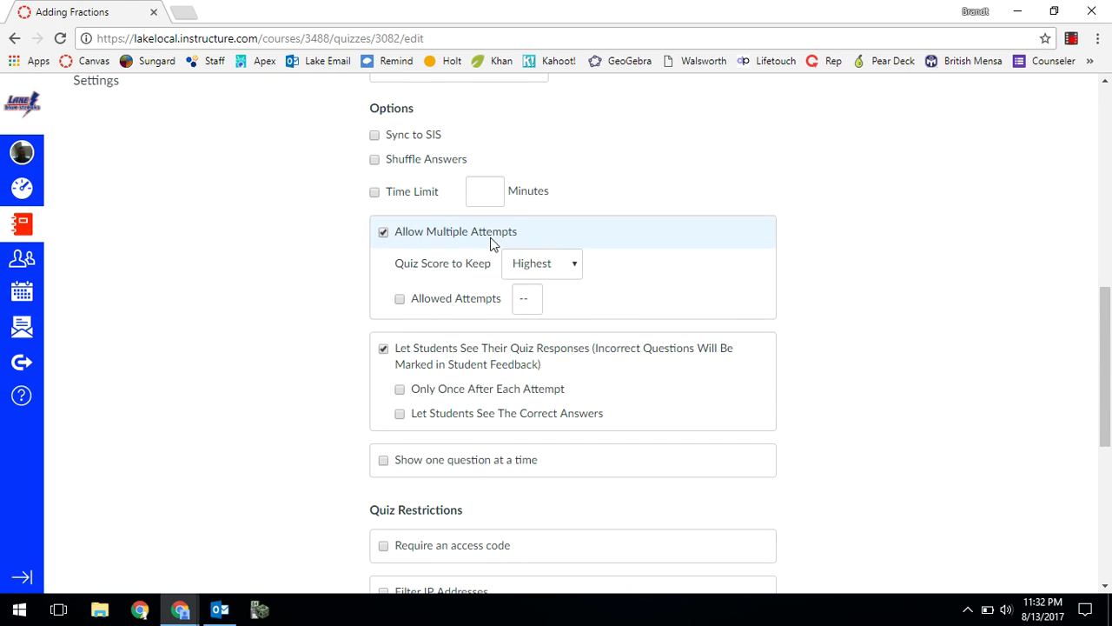
pyautogui.scroll(1, 497, 244)
pyautogui.scroll(3, 445, 217)
pyautogui.scroll(-3, 547, 333)
pyautogui.scroll(-1, 547, 333)
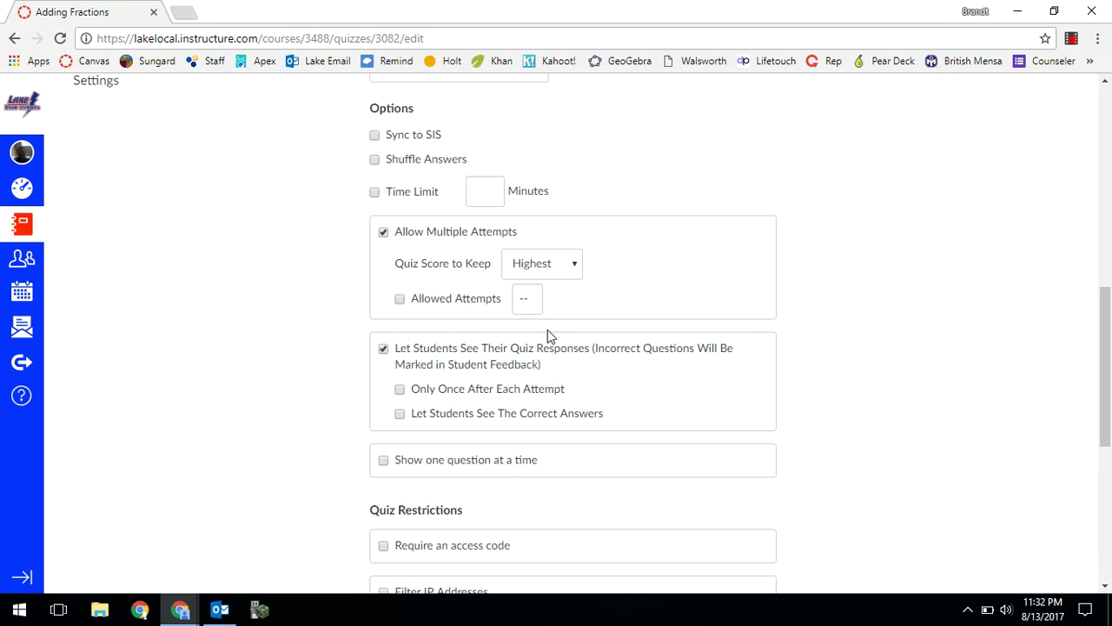
pyautogui.scroll(-3, 599, 348)
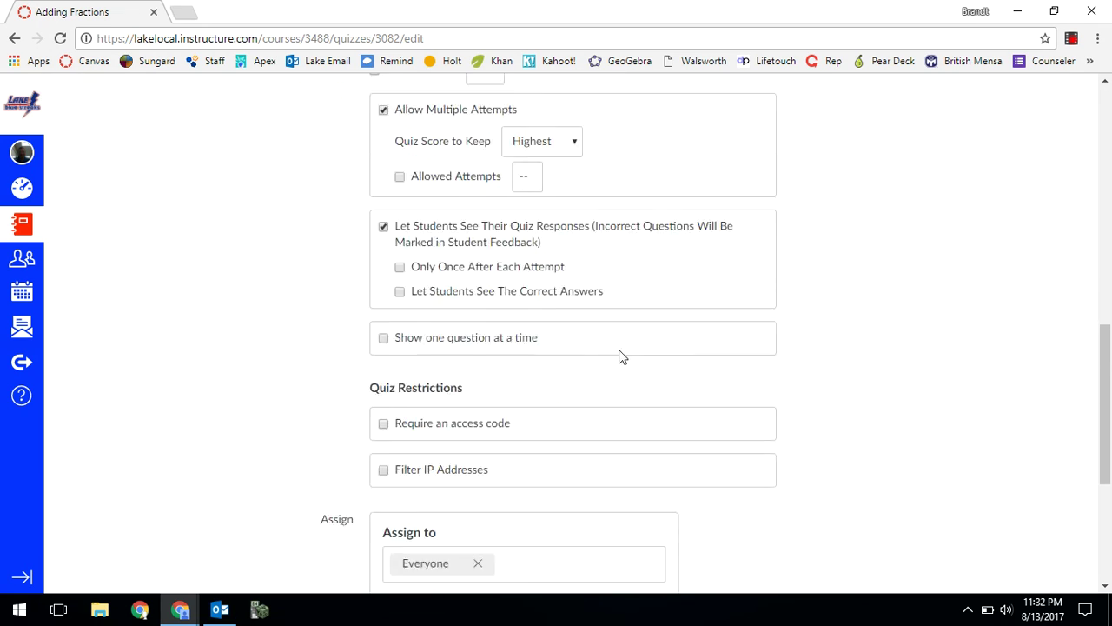
pyautogui.scroll(-3, 641, 355)
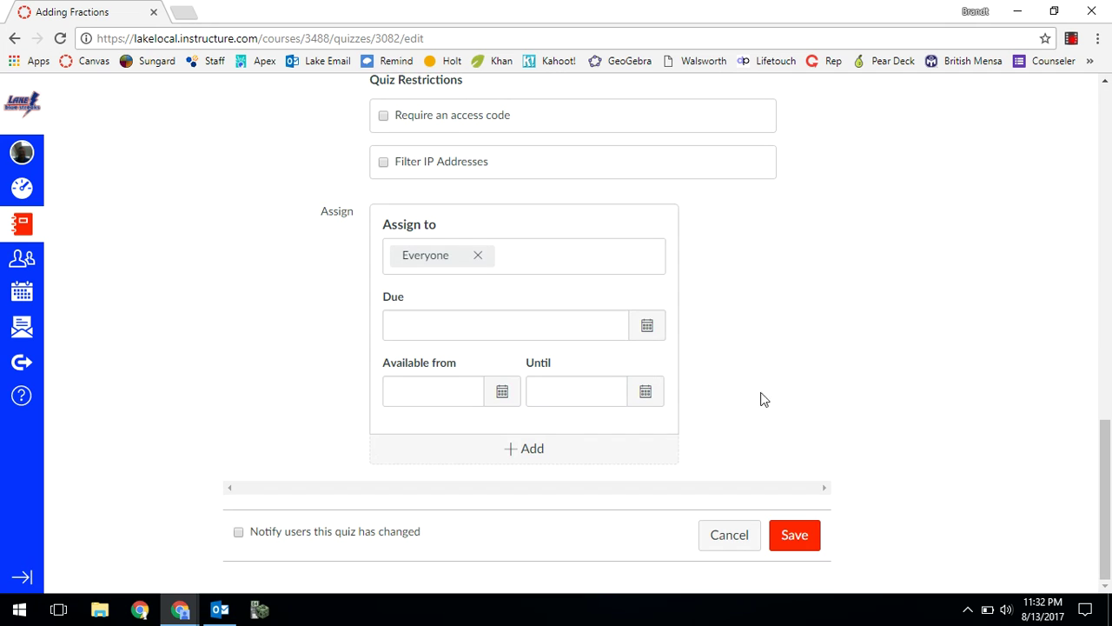
pyautogui.click(791, 538)
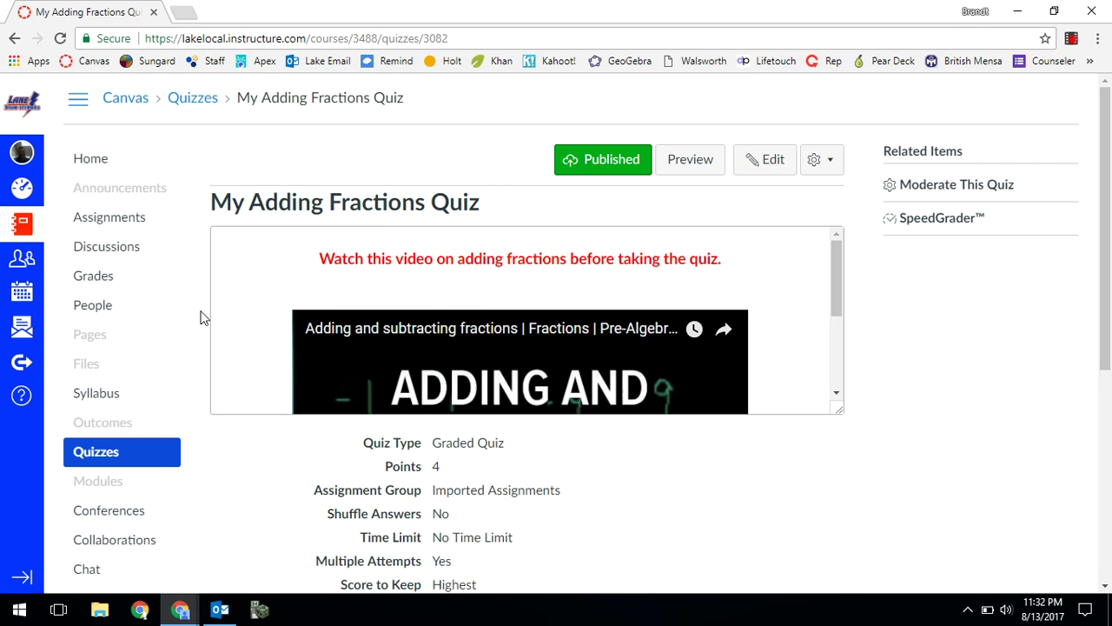
# Start sharing My Adding Fractions Quiz to Canvas Commons.
pyautogui.moveTo(217, 201); pyautogui.dragTo(566, 209)
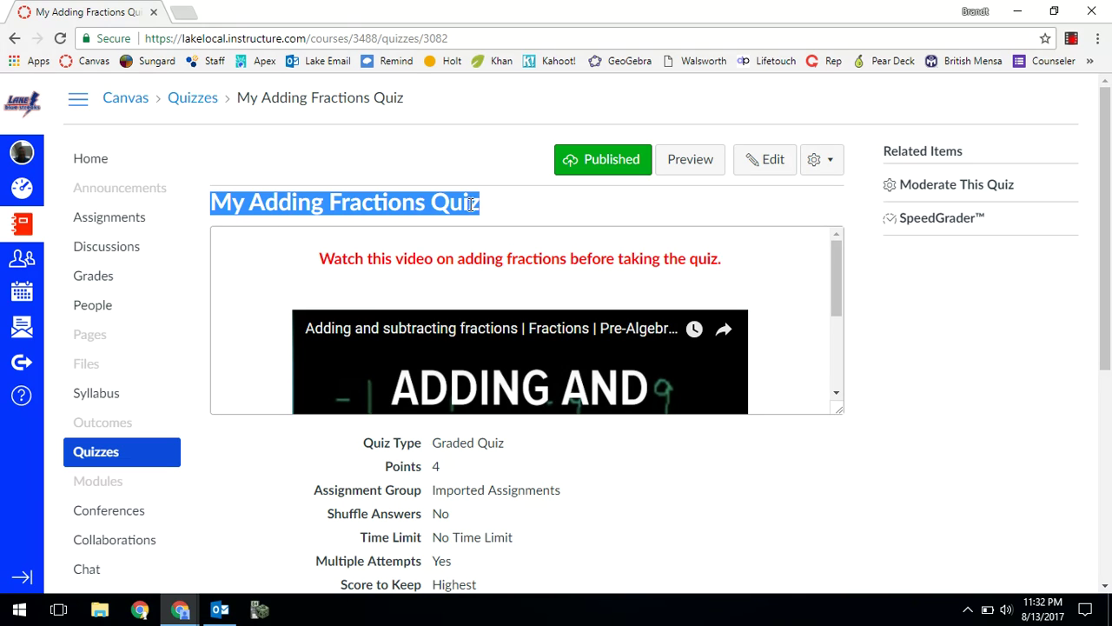
pyautogui.click(336, 207)
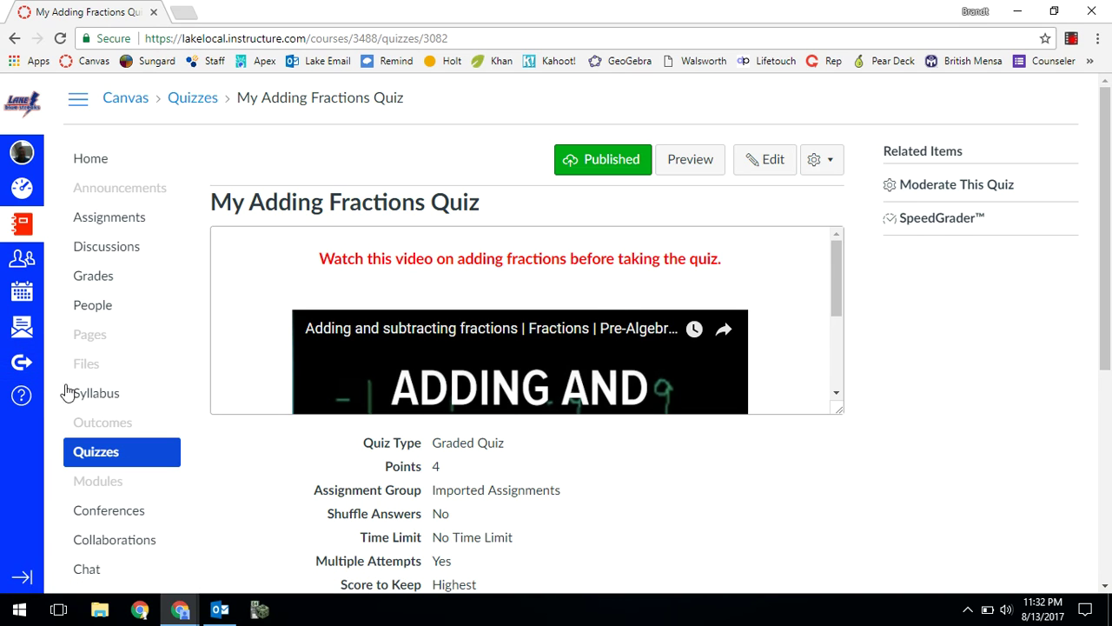
pyautogui.click(818, 165)
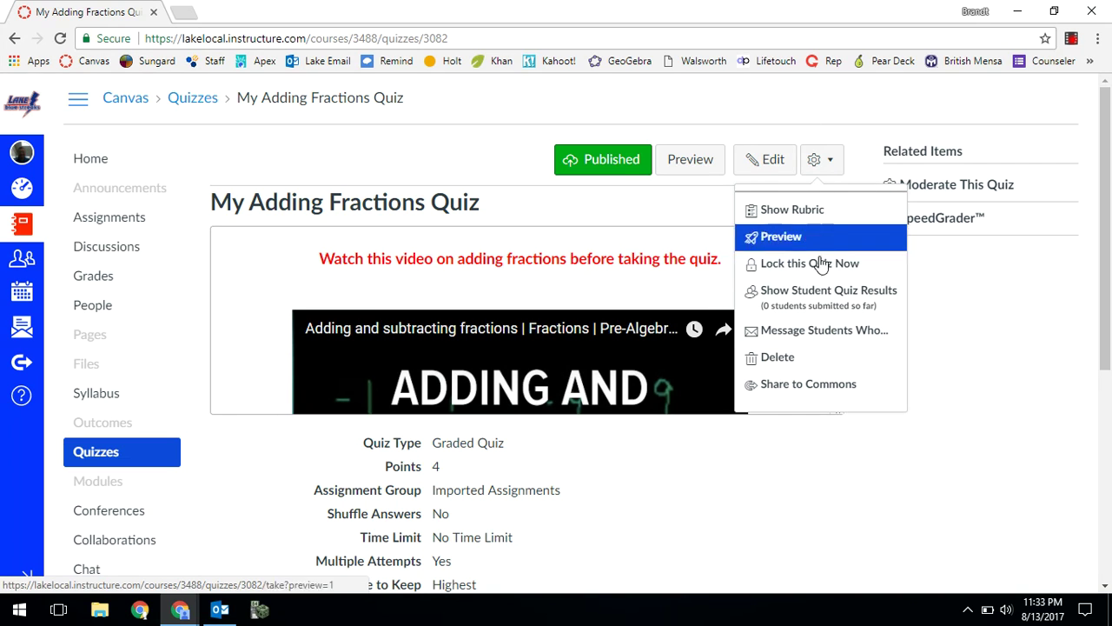
pyautogui.click(810, 385)
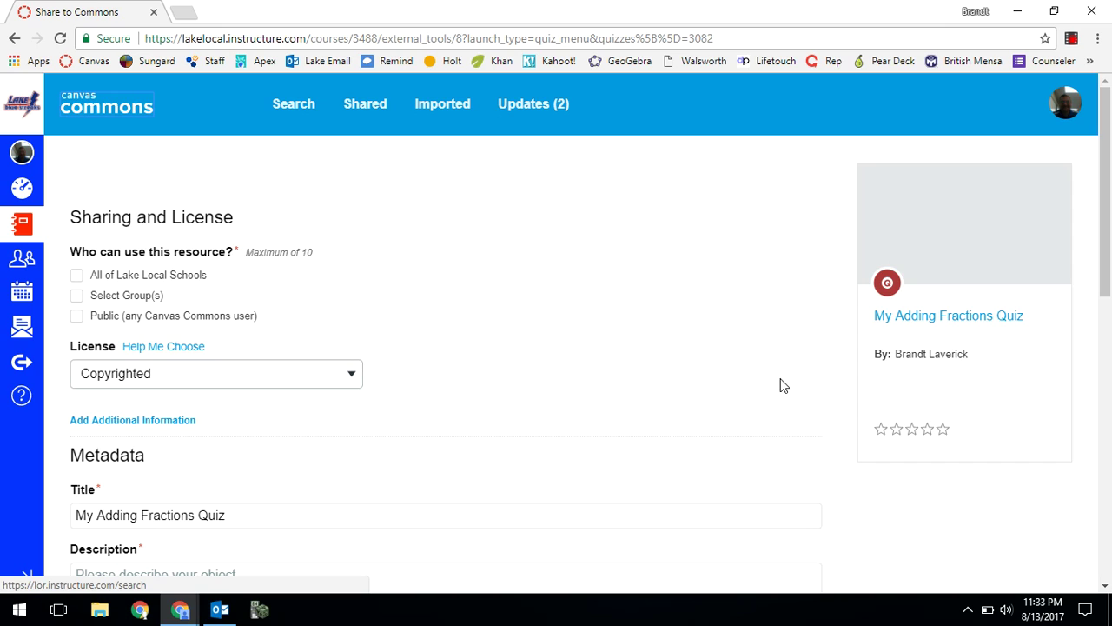
pyautogui.click(78, 276)
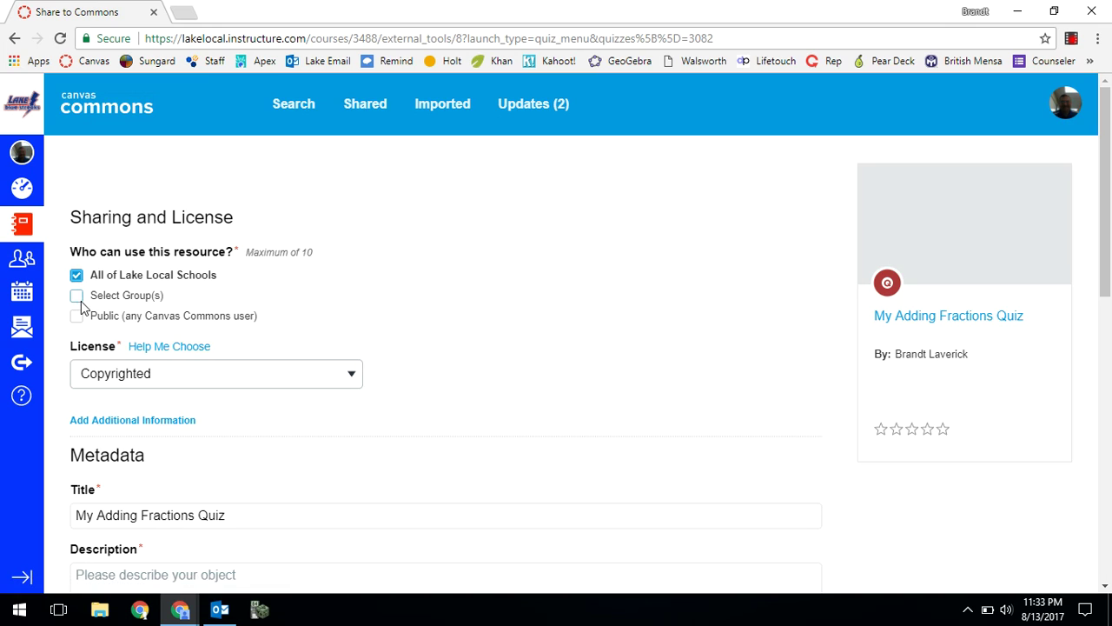
pyautogui.click(77, 296)
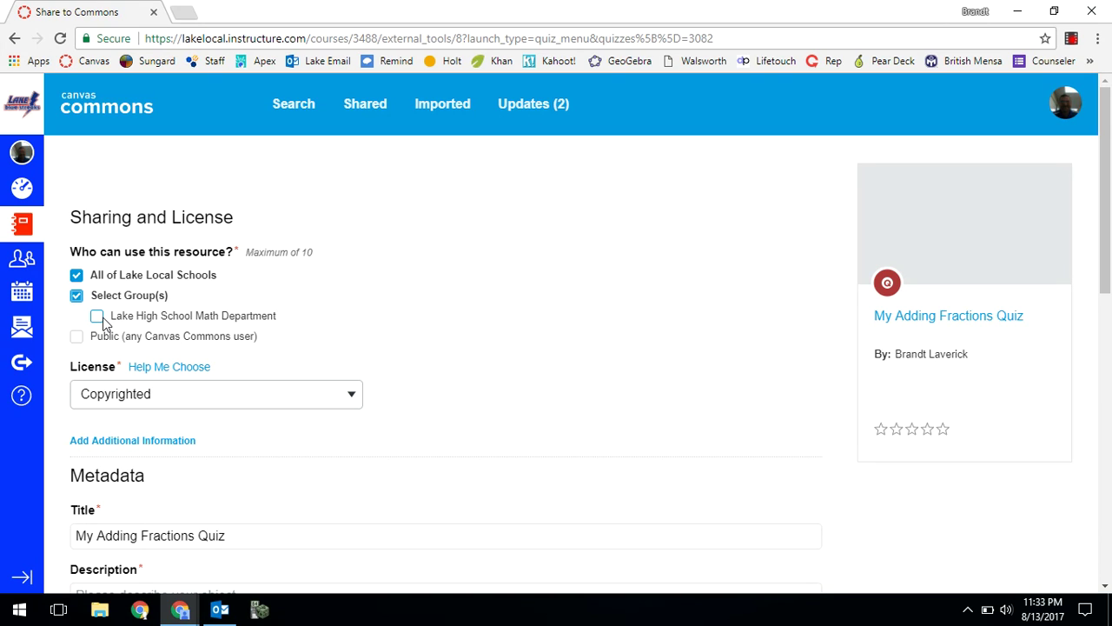
pyautogui.click(98, 318)
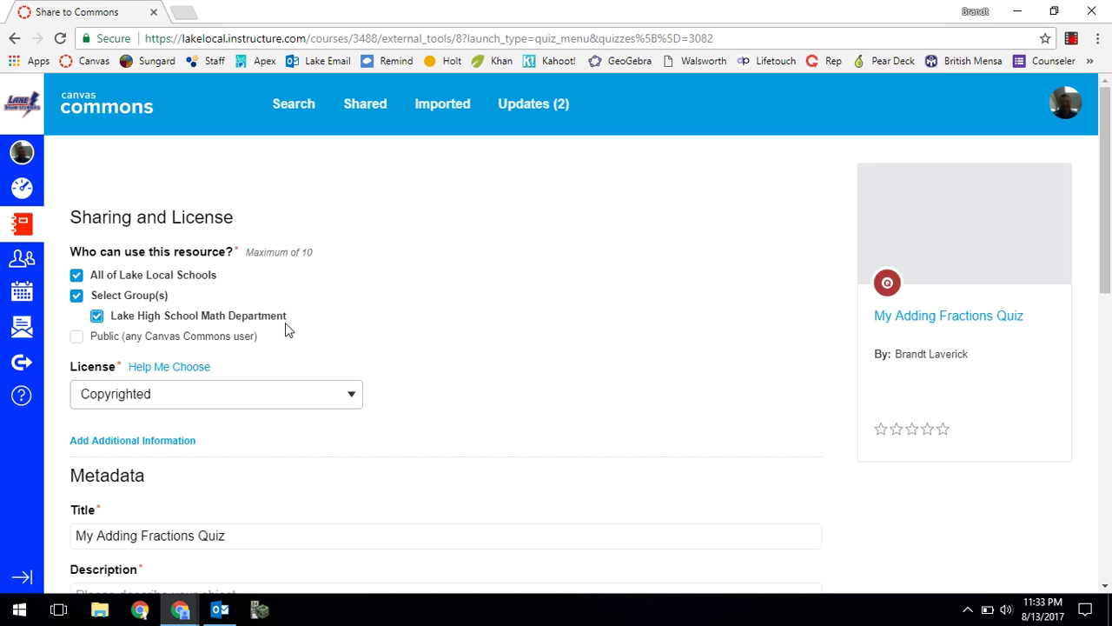
pyautogui.click(79, 276)
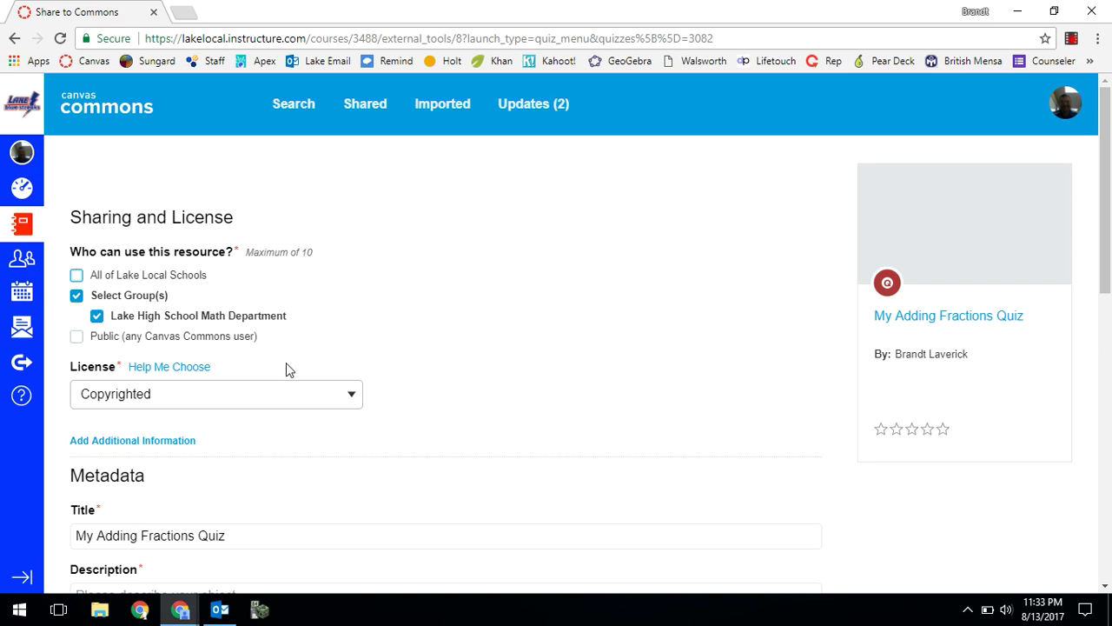
pyautogui.click(77, 275)
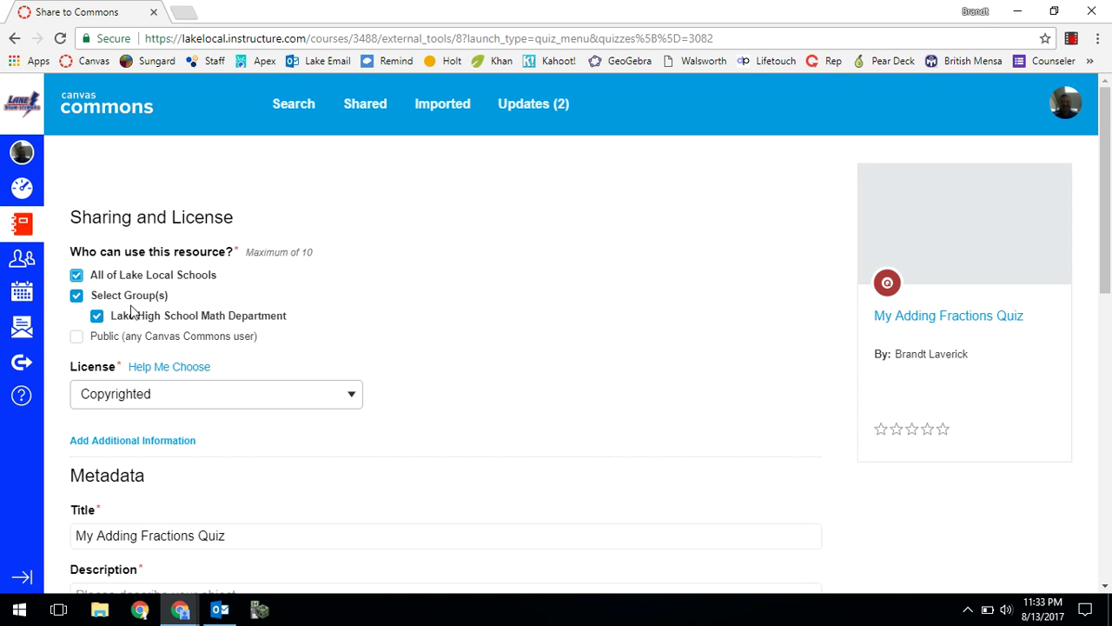
pyautogui.click(78, 276)
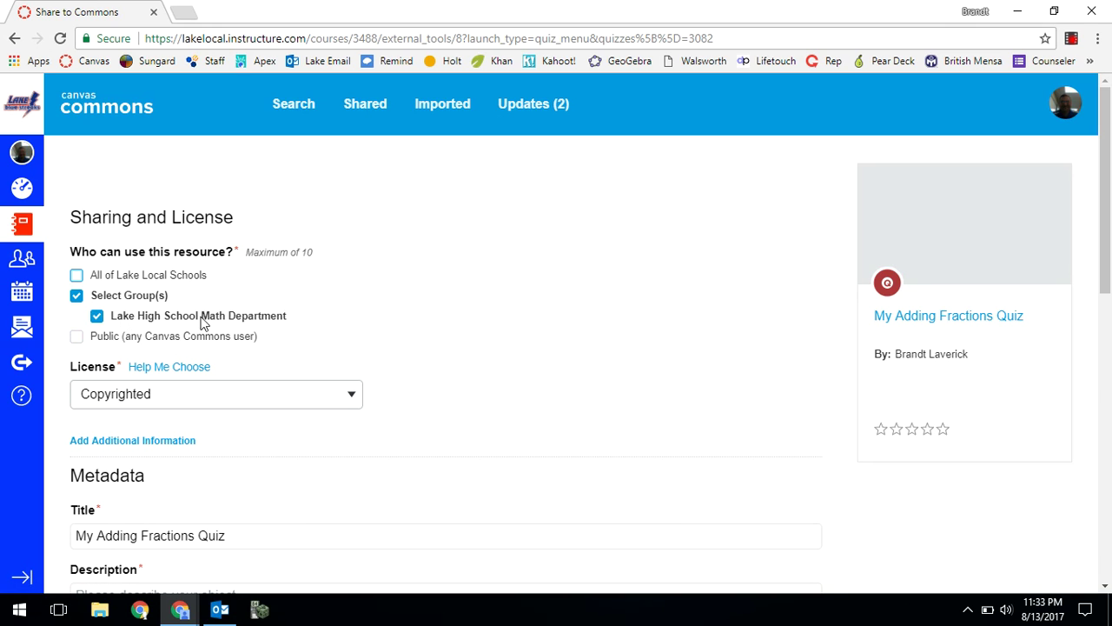
pyautogui.click(76, 295)
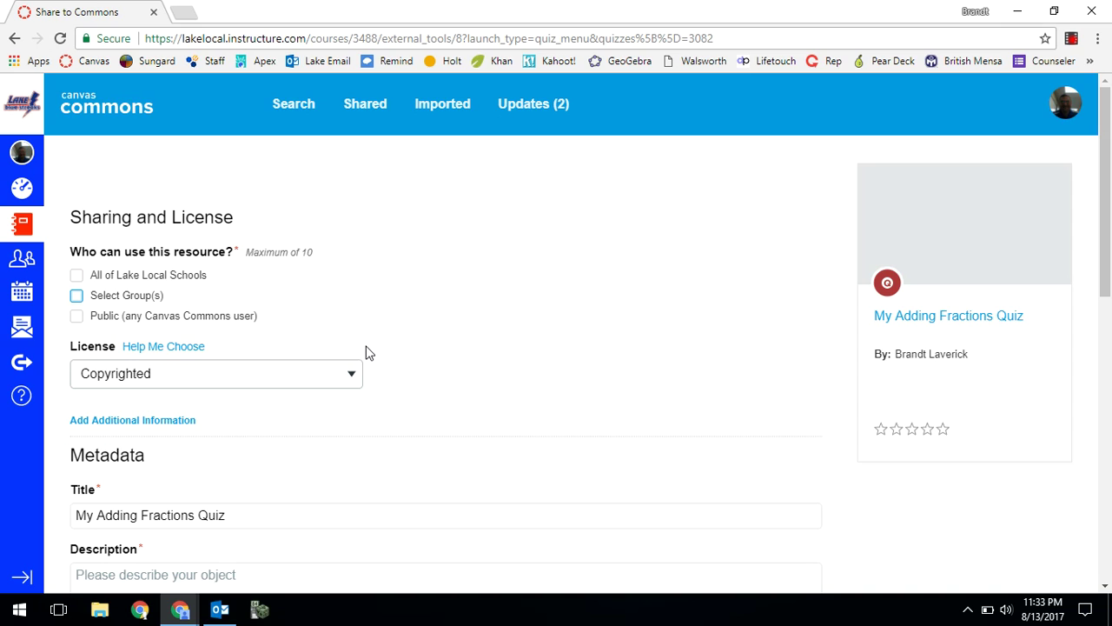
# Share the resource only with the Lake High School Math Department group and choose the Copyrighted license.
pyautogui.click(76, 296)
pyautogui.click(100, 317)
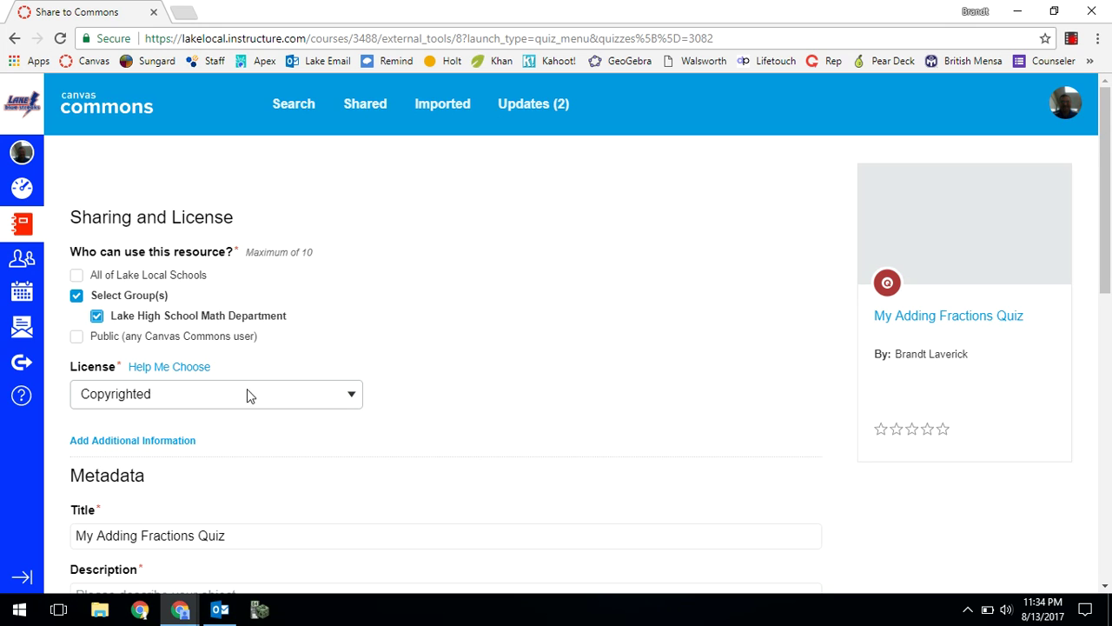
pyautogui.scroll(-2, 247, 389)
pyautogui.click(270, 233)
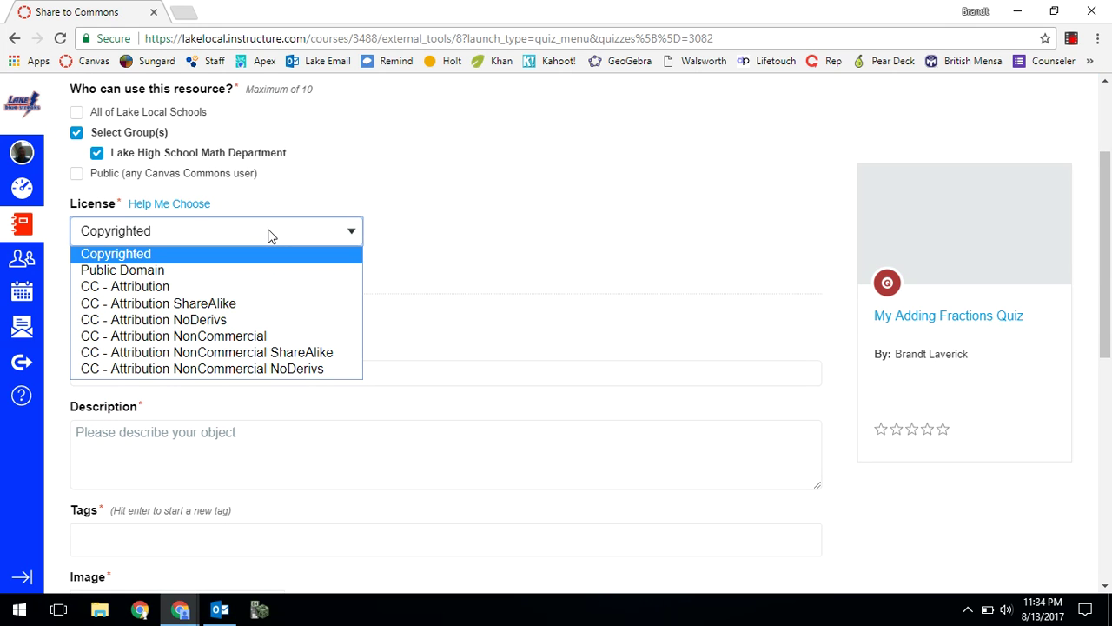
pyautogui.click(265, 258)
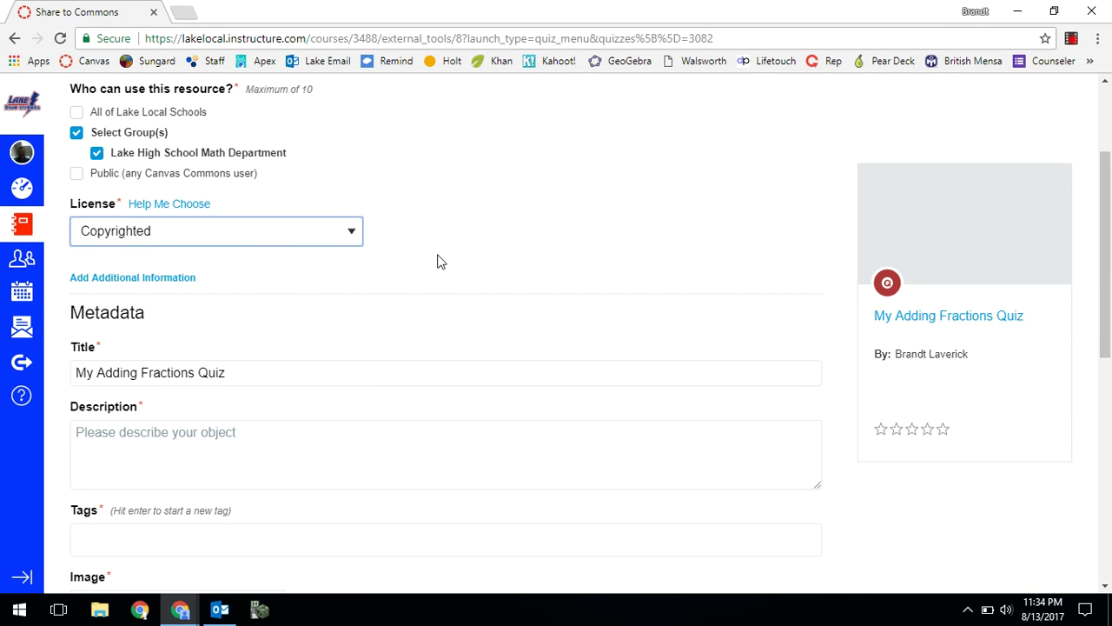
# Enter "This is my adding fractions quiz" as the resource's description.
pyautogui.scroll(-2, 439, 260)
pyautogui.click(159, 303)
pyautogui.write('This is my addinf')
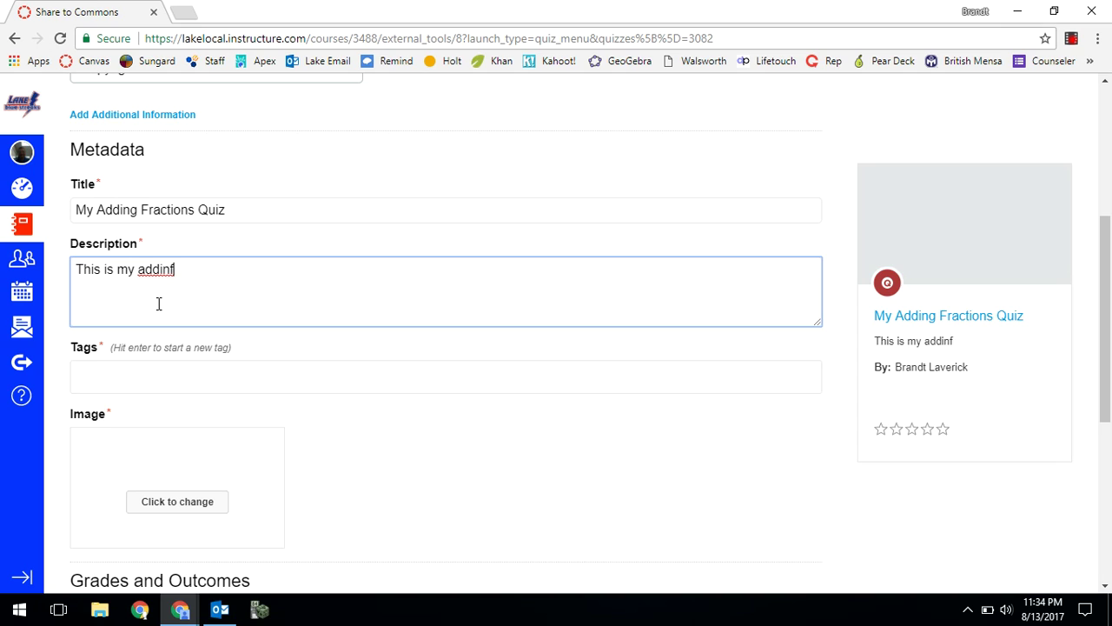
pyautogui.press('BackSpace')
pyautogui.write('g fractions quiz')
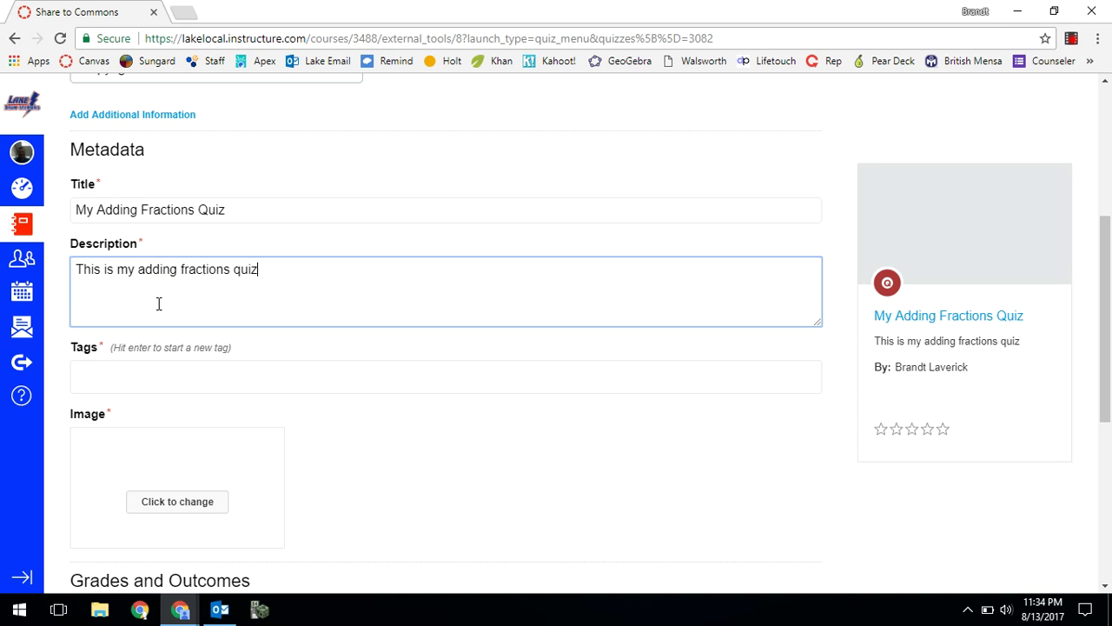
# Add the tag "math" to the shared quiz resource.
pyautogui.click(146, 371)
pyautogui.write('math')
pyautogui.press('Return')
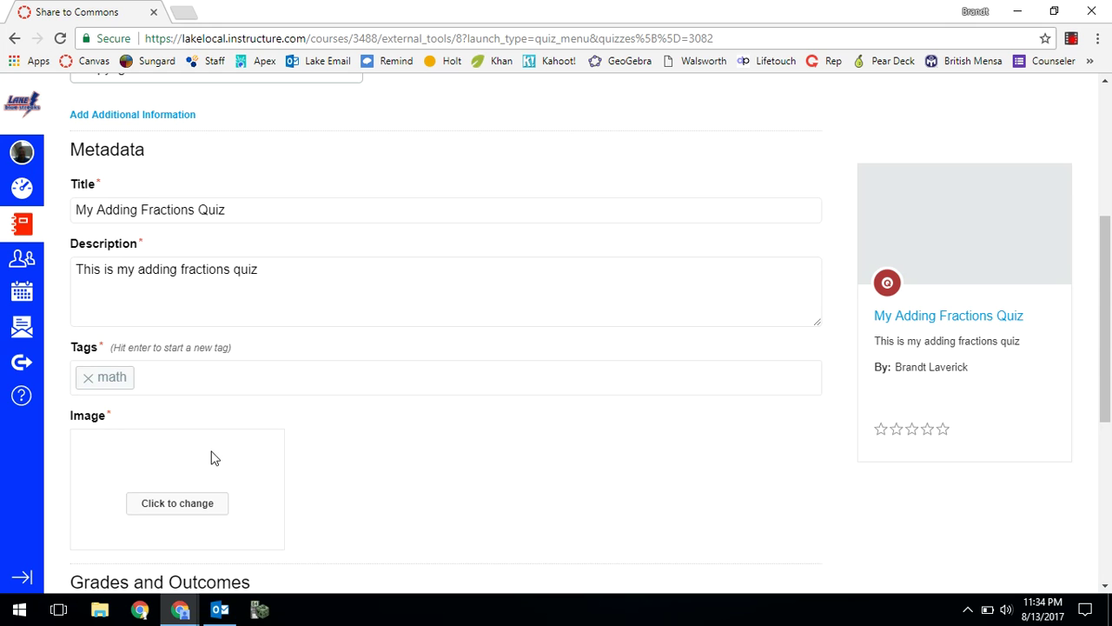
# Set the shared quiz's image to the Flickr math picture with the "i just don't care." over x + 1 equation.
pyautogui.scroll(-1, 278, 411)
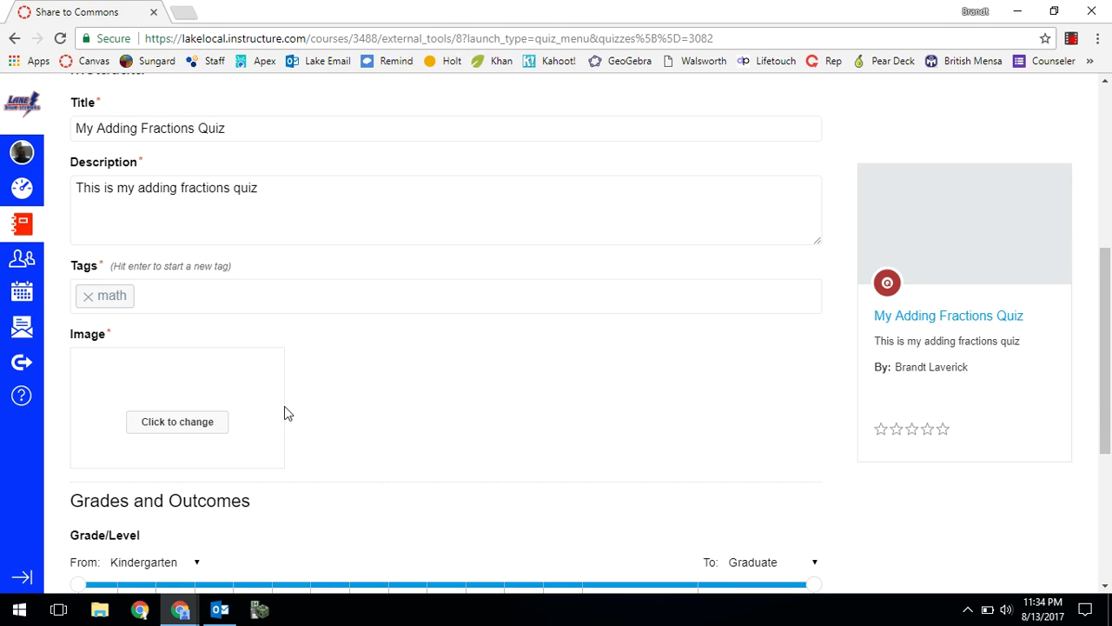
pyautogui.click(213, 424)
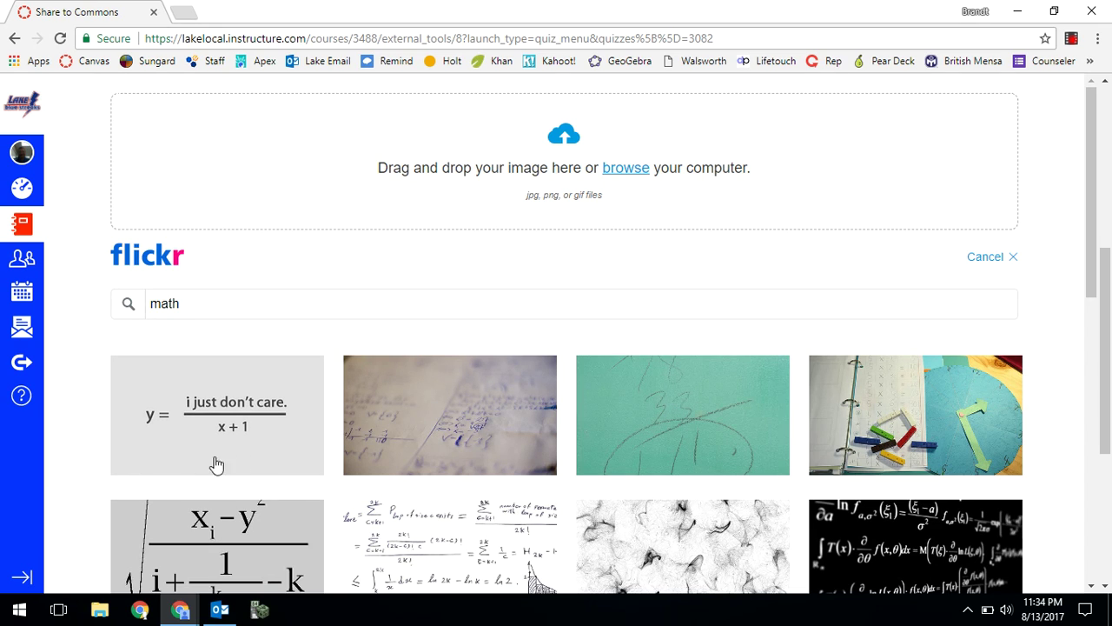
pyautogui.click(230, 426)
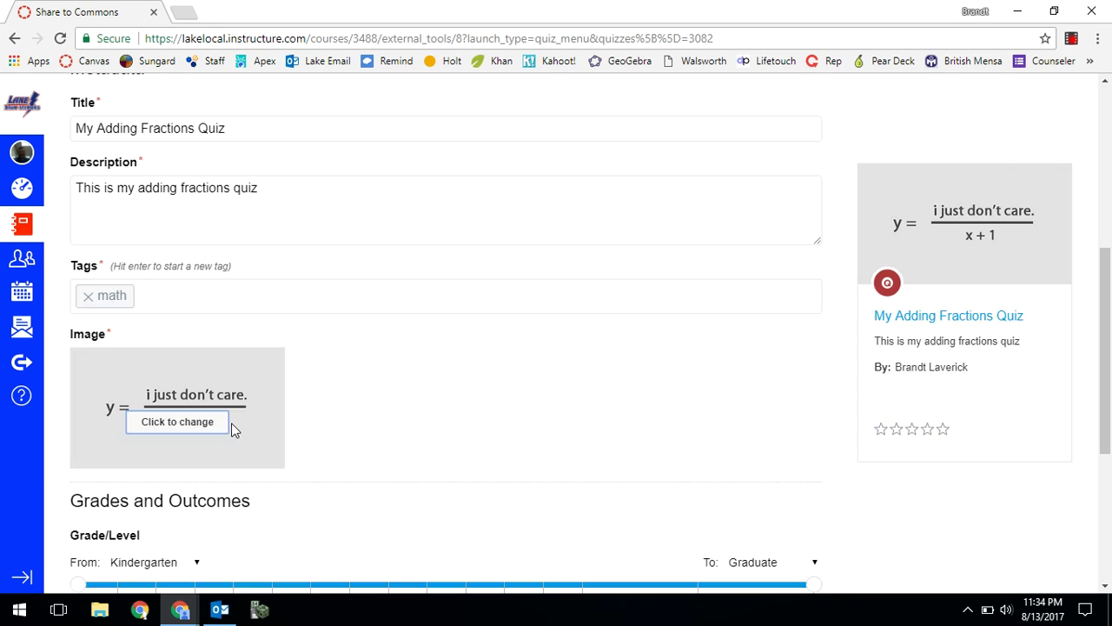
# Limit the grade level to 9th grade only and share My Adding Fractions Quiz to Commons.
pyautogui.scroll(-1, 474, 357)
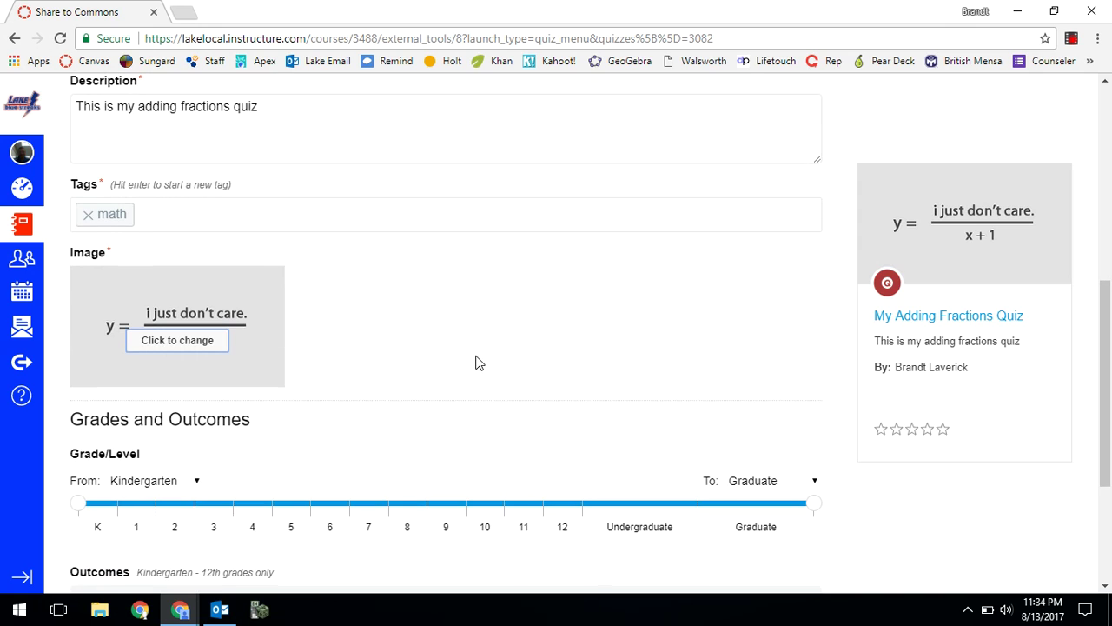
pyautogui.click(406, 504)
pyautogui.click(445, 511)
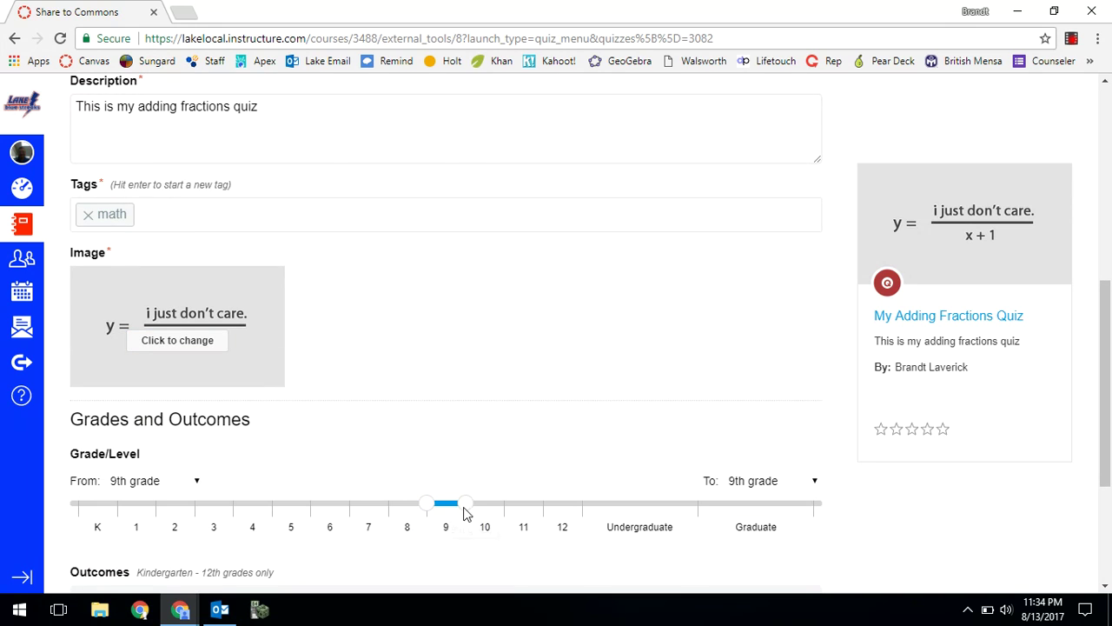
pyautogui.scroll(-3, 560, 504)
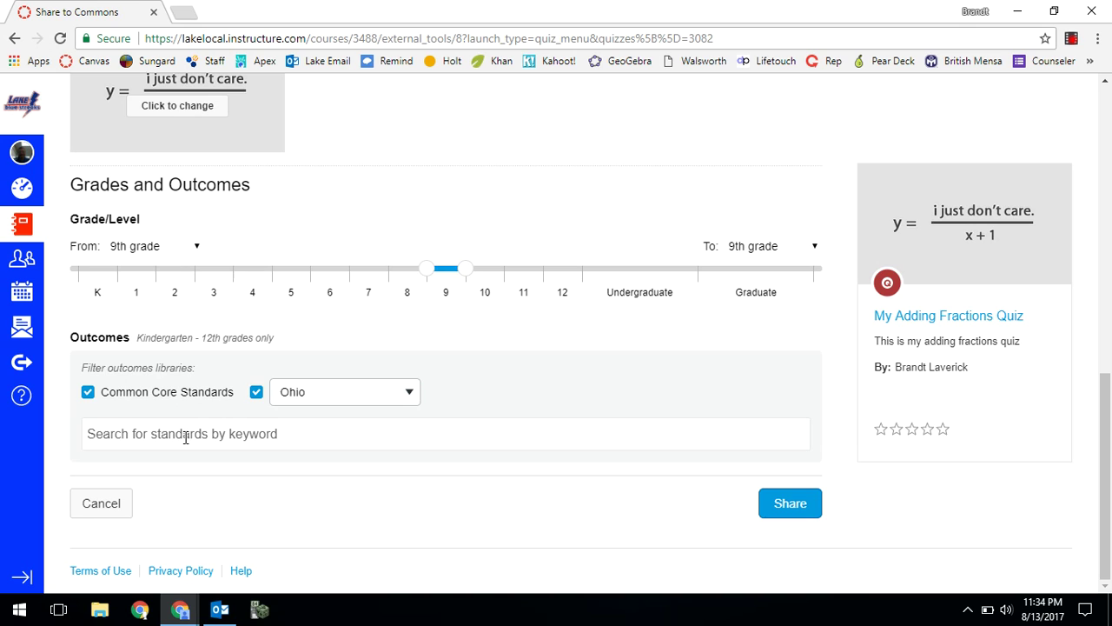
pyautogui.click(785, 507)
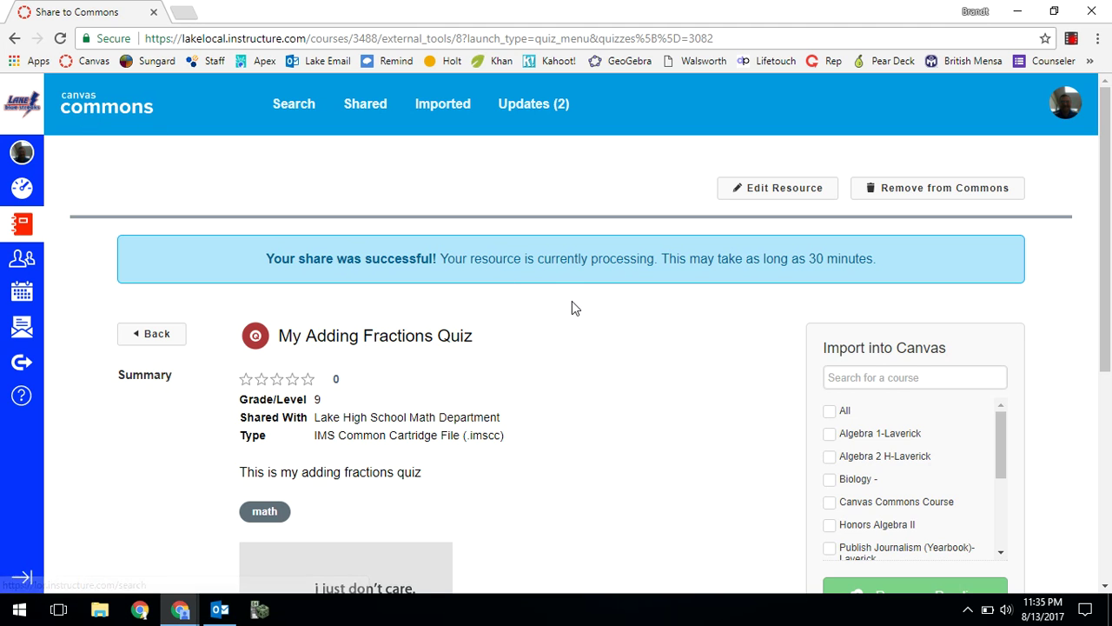
# Review the shared quiz's resource page and list the Lake High School Math Department group's resources in Commons.
pyautogui.scroll(-2, 570, 307)
pyautogui.scroll(-1, 569, 308)
pyautogui.scroll(3, 568, 307)
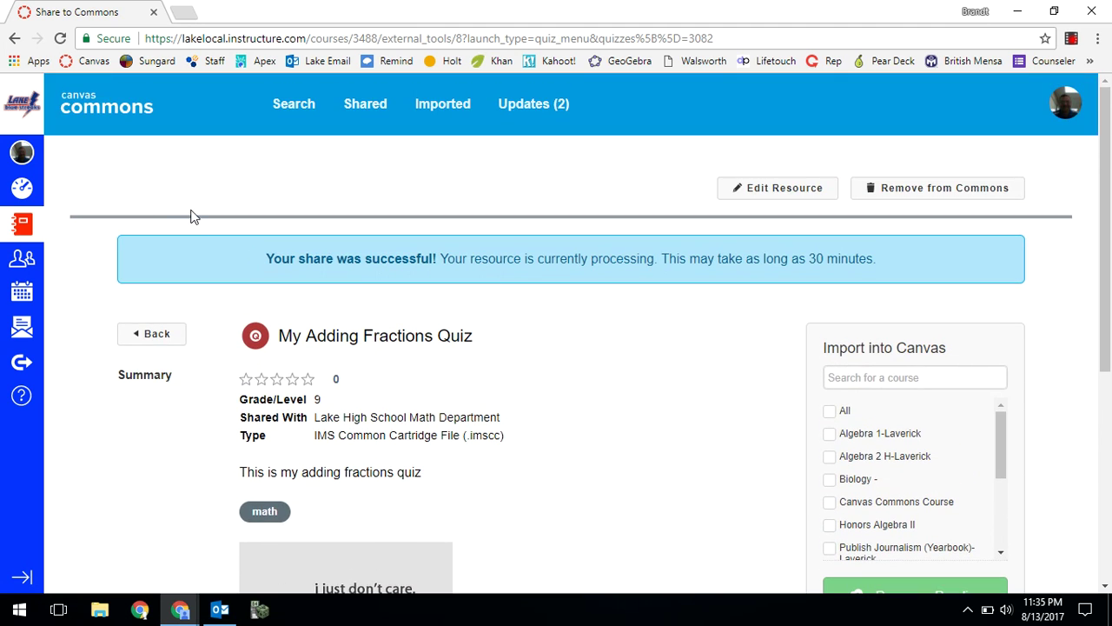
pyautogui.scroll(-2, 304, 262)
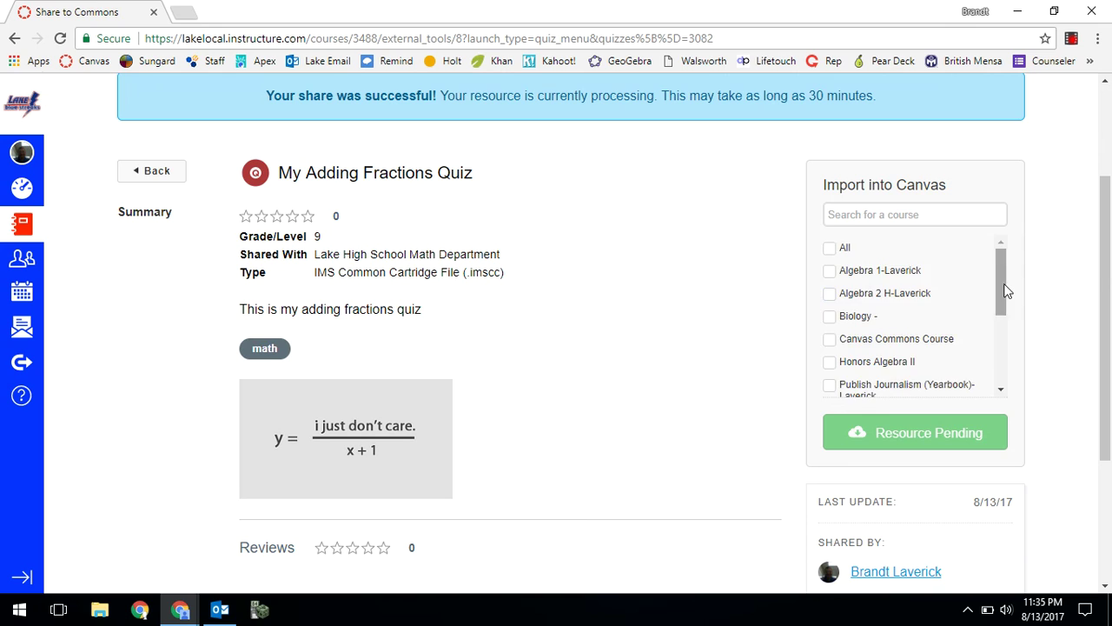
pyautogui.scroll(-3, 1006, 295)
pyautogui.scroll(2, 1008, 295)
pyautogui.scroll(2, 591, 361)
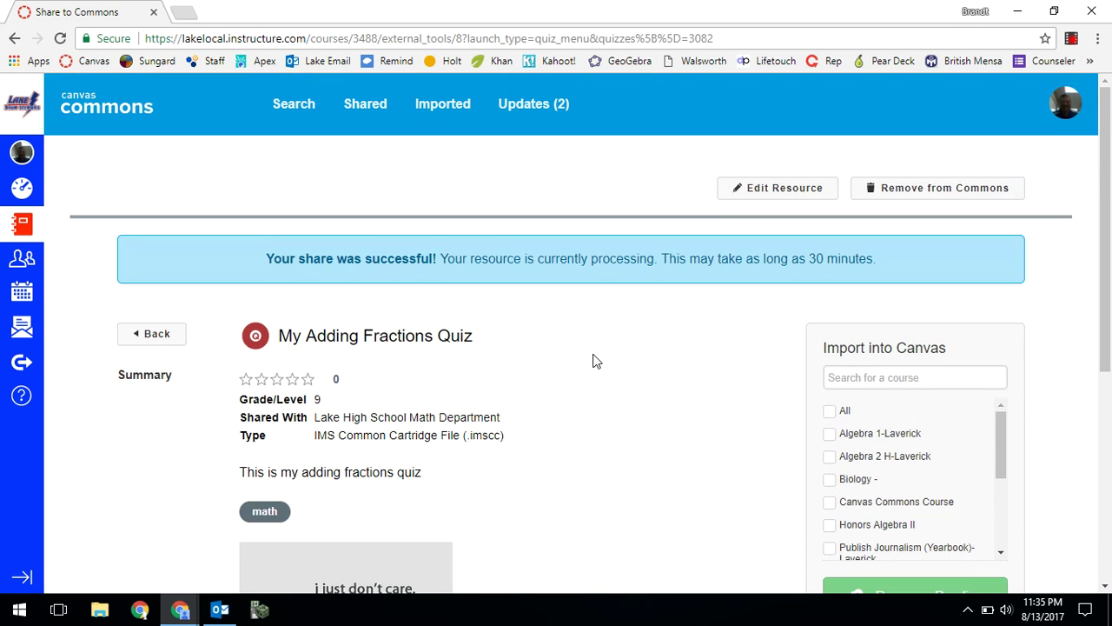
pyautogui.click(293, 104)
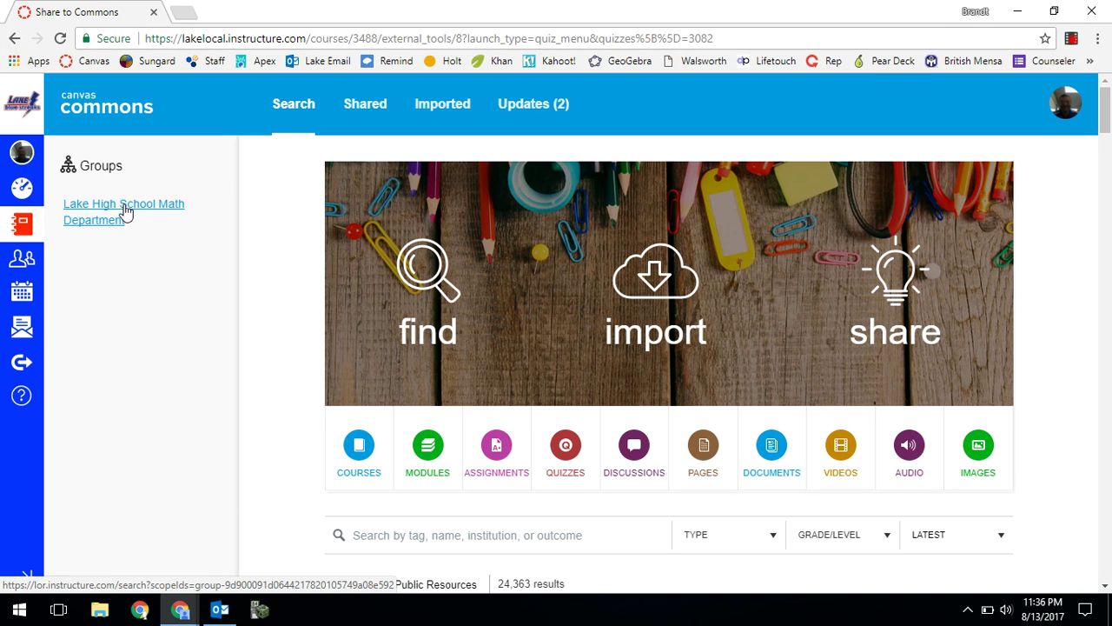
pyautogui.click(91, 211)
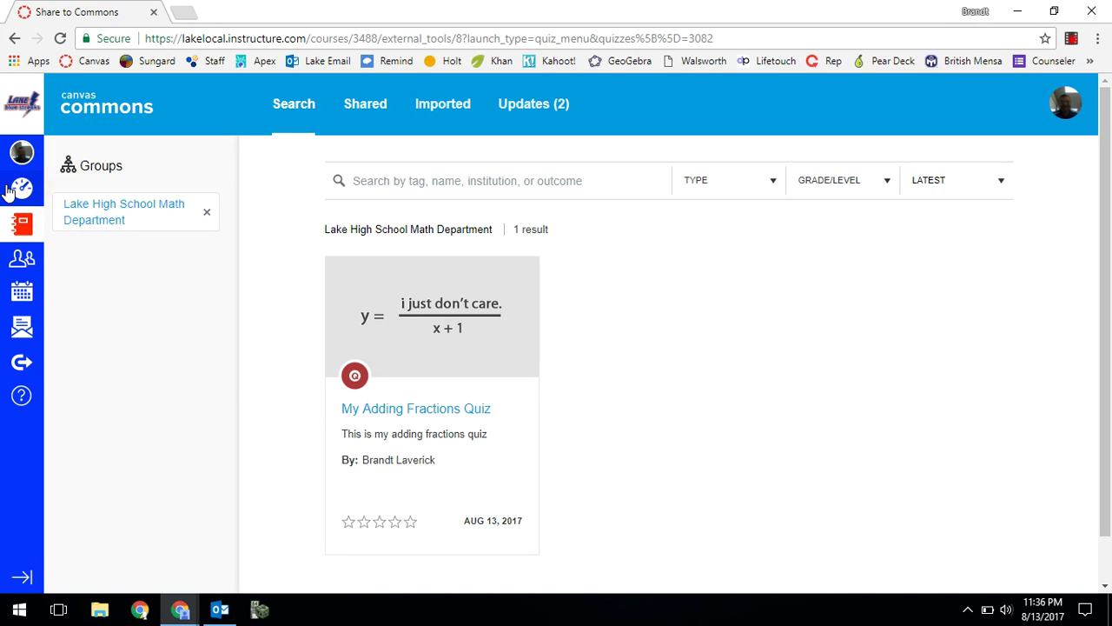
# Open the quizzes list of the Sandbox Alg 1 course.
pyautogui.click(23, 230)
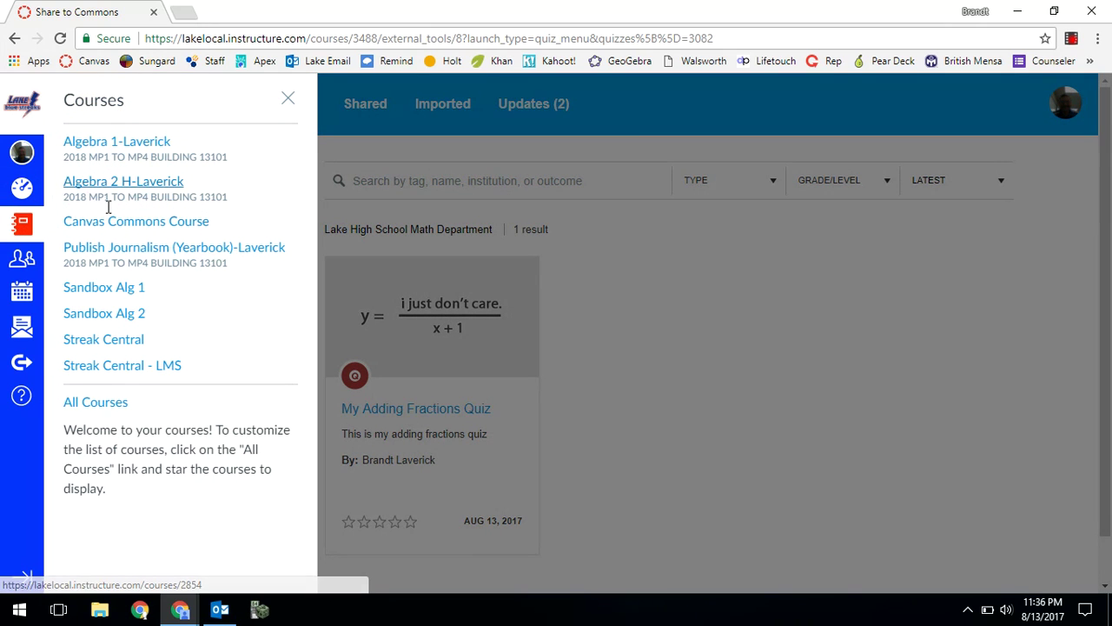
pyautogui.click(137, 293)
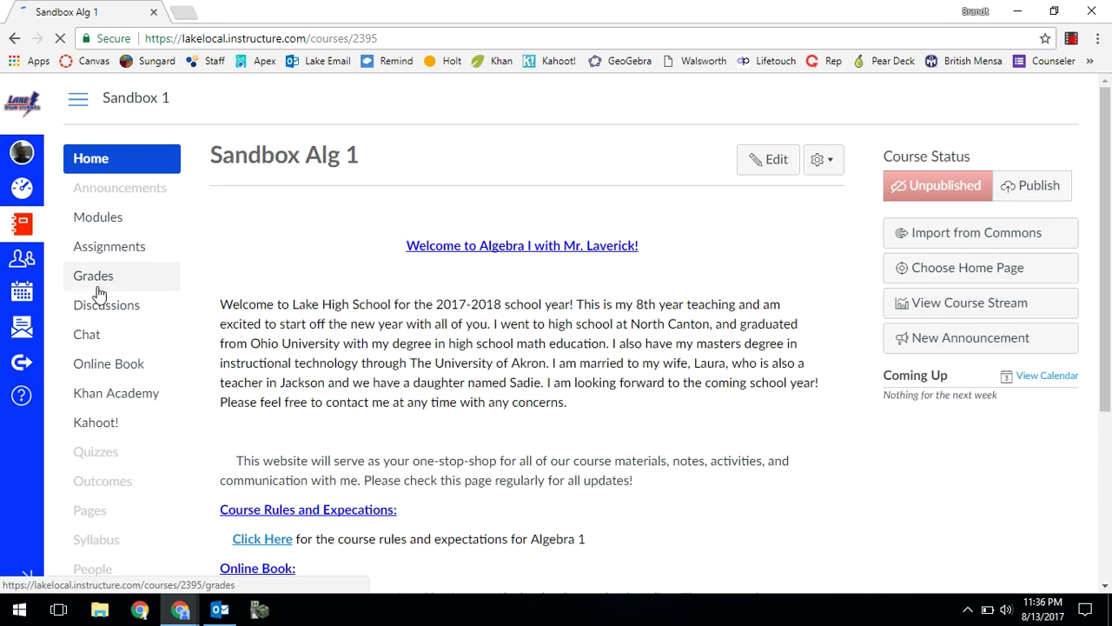
pyautogui.click(96, 452)
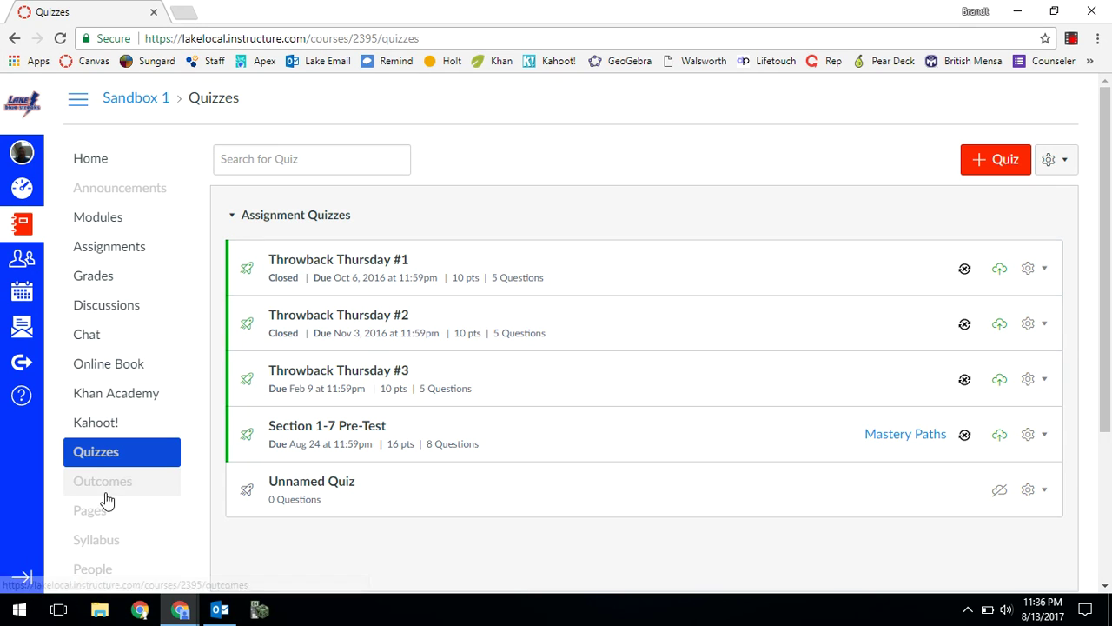
pyautogui.click(1040, 271)
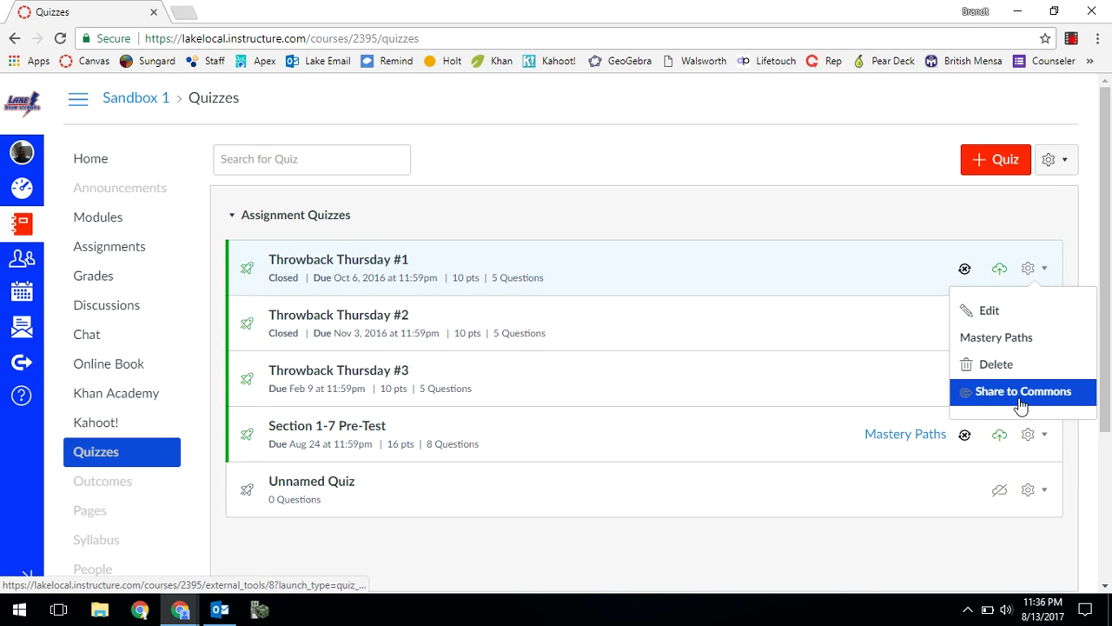
pyautogui.click(1038, 325)
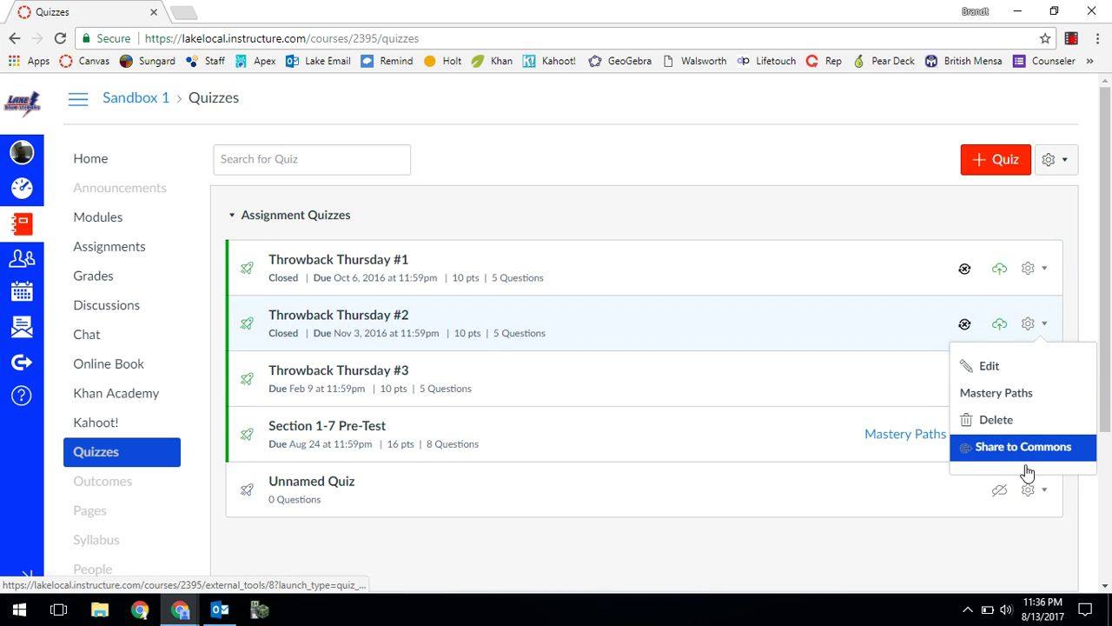
pyautogui.click(1043, 379)
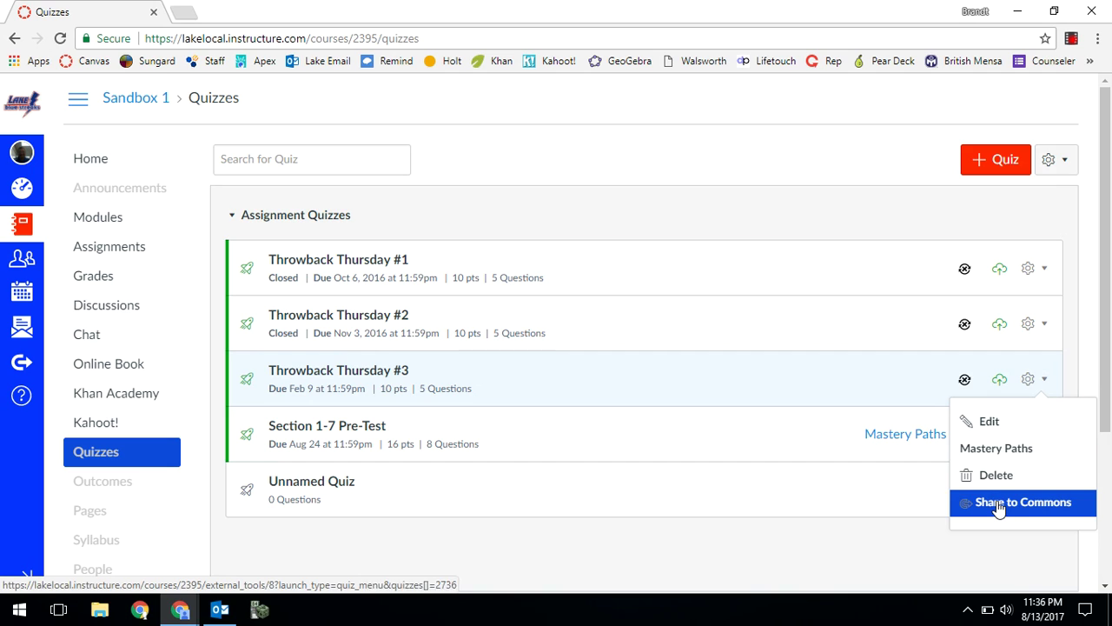
pyautogui.click(1075, 293)
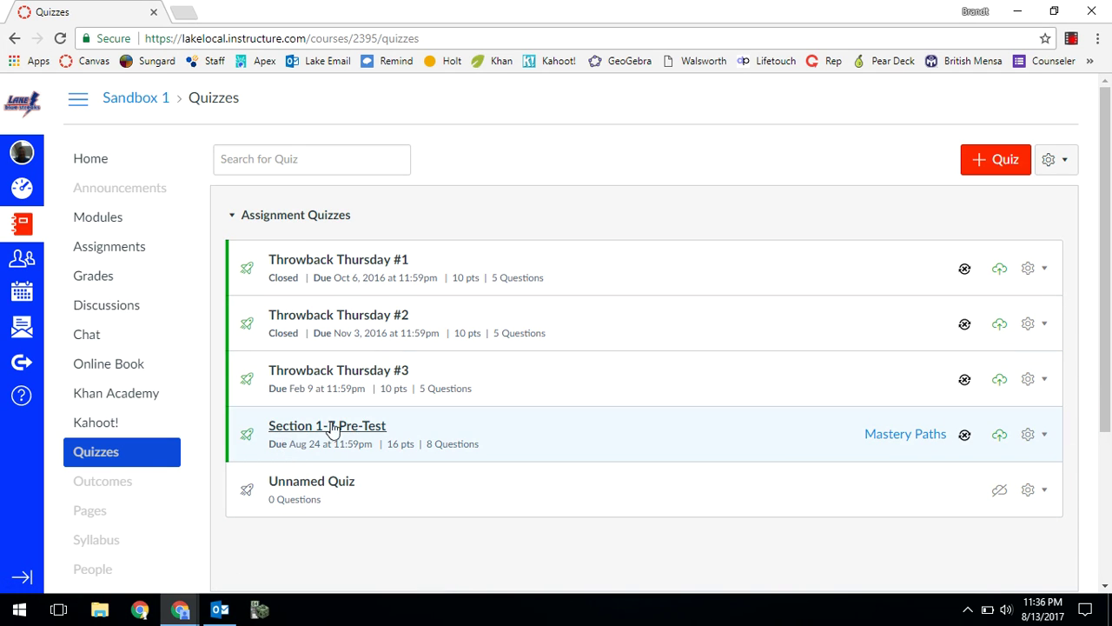
# Start sharing the Section 1-7 Pre-Test quiz to Commons, restricted to the Lake High School Math Department group.
pyautogui.click(1041, 437)
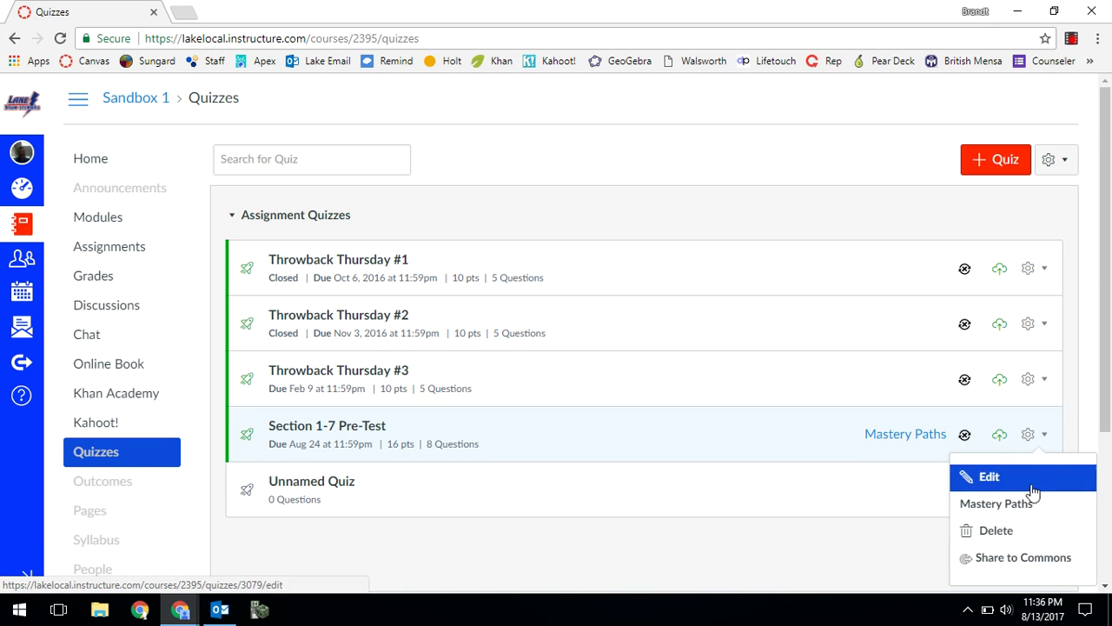
pyautogui.click(1021, 557)
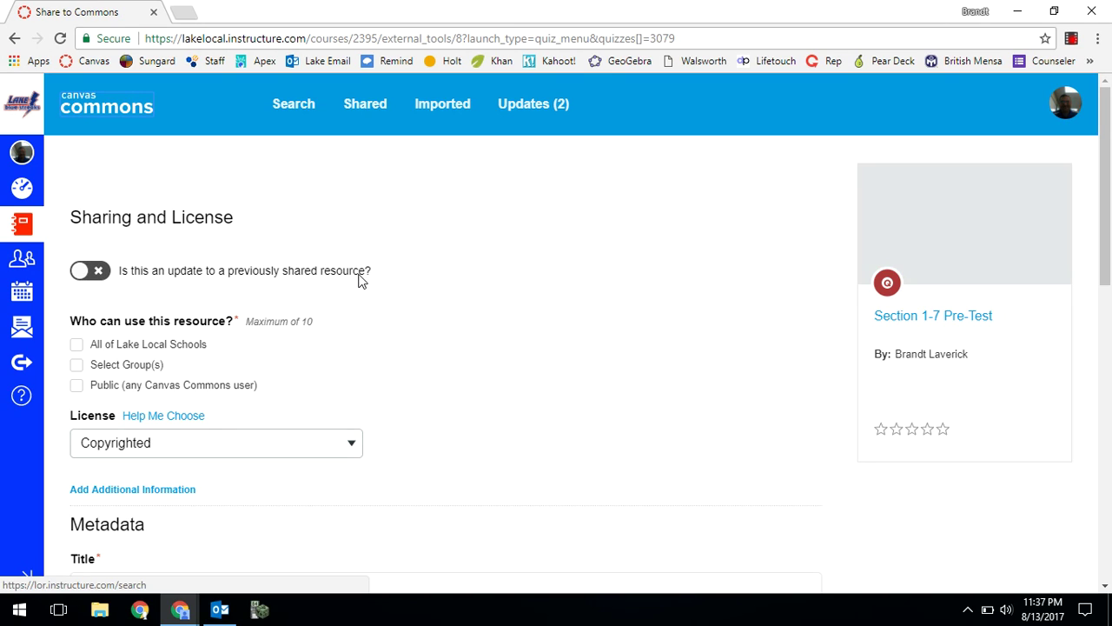
pyautogui.click(77, 366)
pyautogui.click(96, 384)
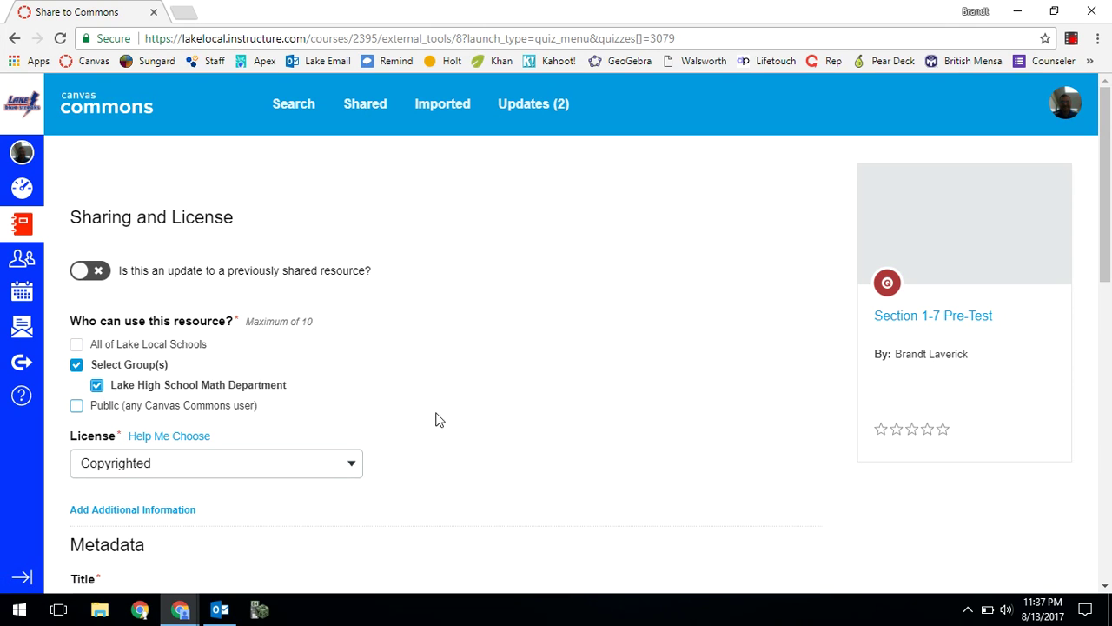
# Copy the title "Section 1-7 Pre-Test" into the resource's description.
pyautogui.scroll(-1, 470, 422)
pyautogui.scroll(-2, 348, 437)
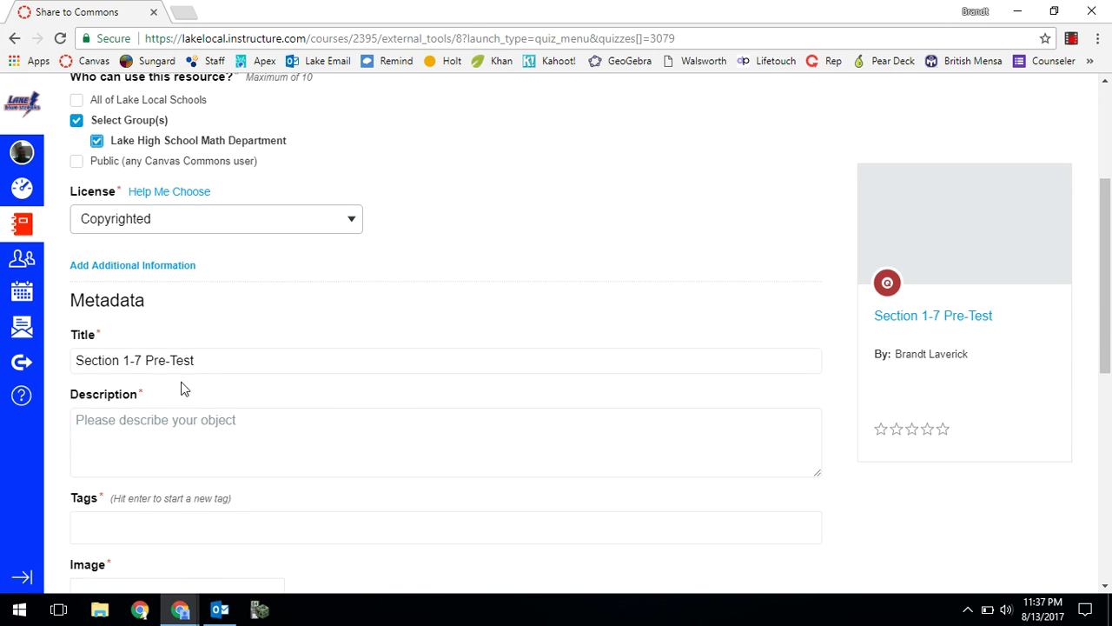
pyautogui.click(231, 439)
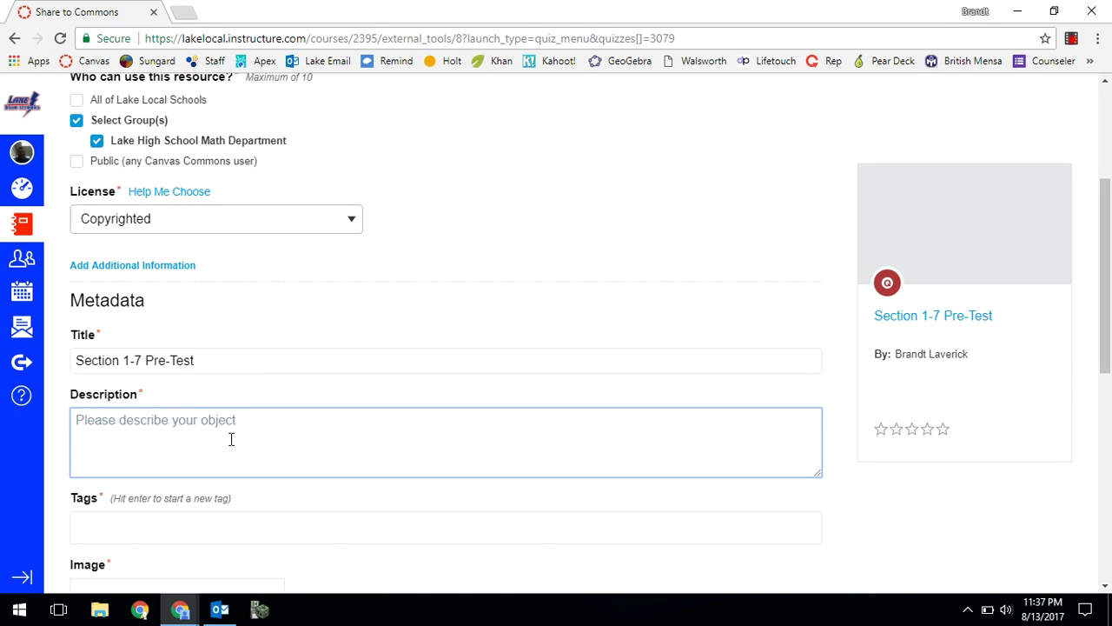
pyautogui.moveTo(238, 363); pyautogui.dragTo(7, 384)
pyautogui.hotkey('ctrl', 'c')
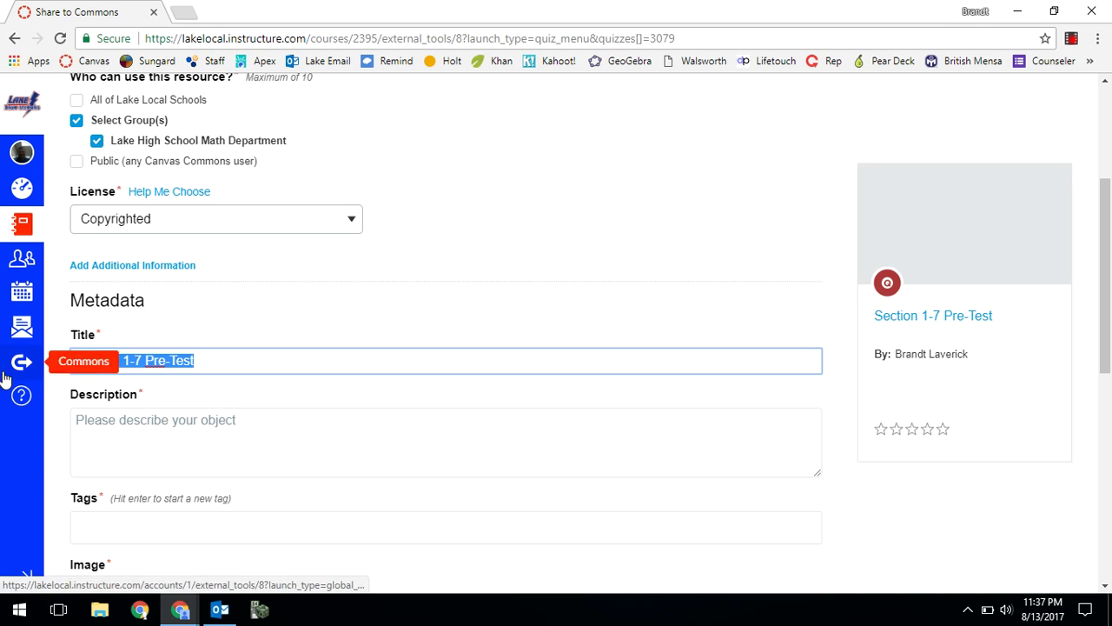
pyautogui.click(167, 449)
pyautogui.hotkey('ctrl', 'v')
# Enter "math" as the tag for the Section 1-7 Pre-Test resource.
pyautogui.scroll(-1, 248, 484)
pyautogui.click(253, 454)
pyautogui.write('tdd')
pyautogui.press('BackSpace')
pyautogui.press('BackSpace')
pyautogui.press('BackSpace')
pyautogui.write('math')
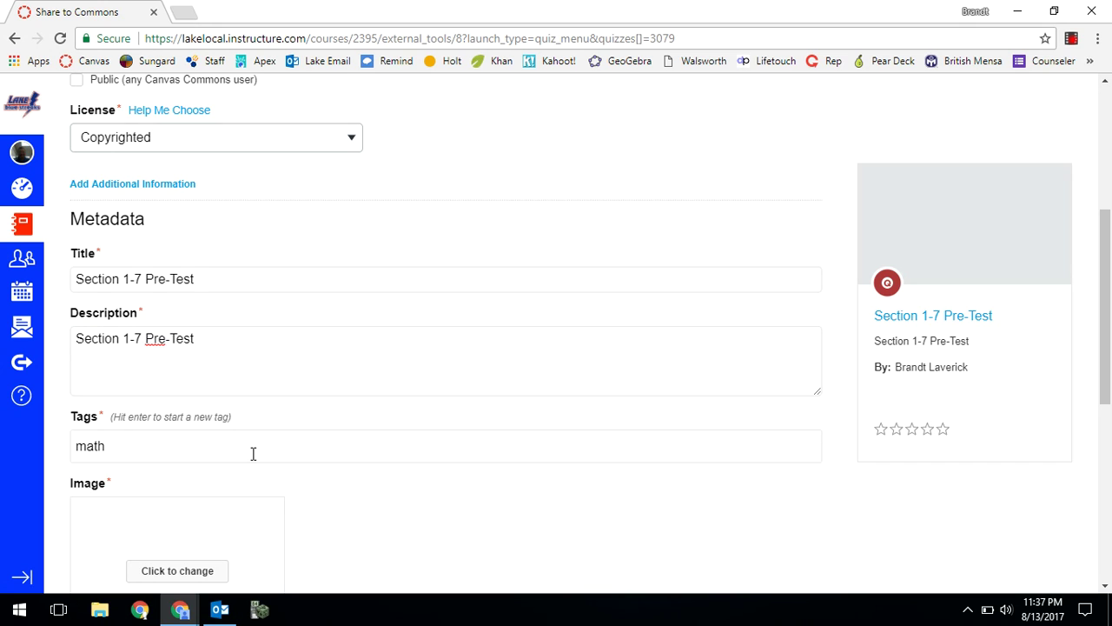
# Set the resource's image to the Flickr math picture showing a ring of coloured cubes.
pyautogui.click(186, 577)
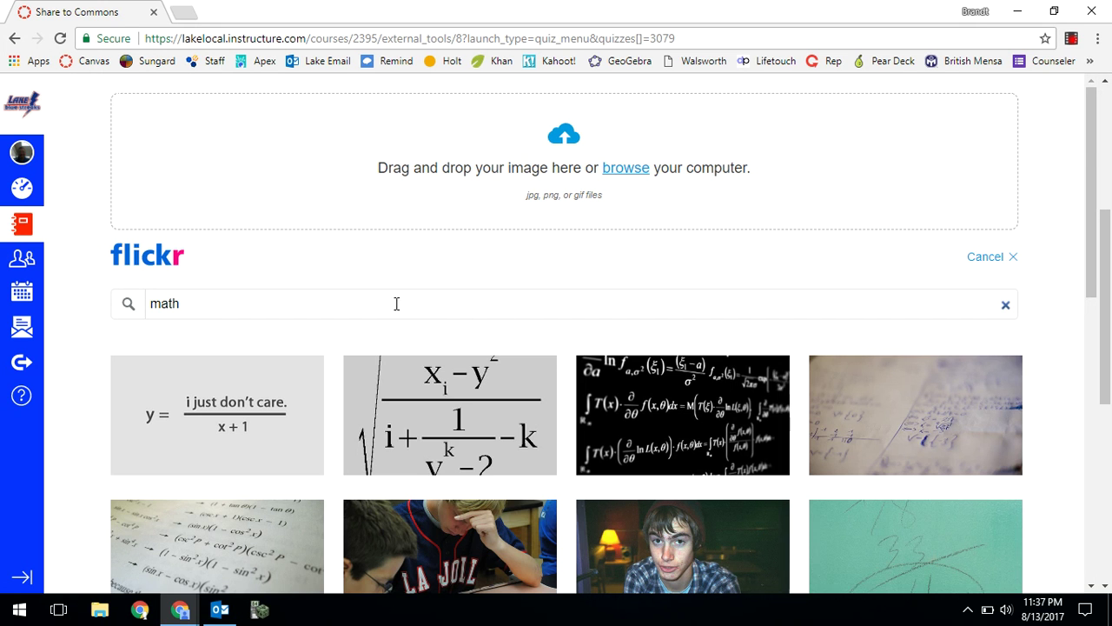
pyautogui.scroll(-2, 476, 335)
pyautogui.scroll(-3, 591, 372)
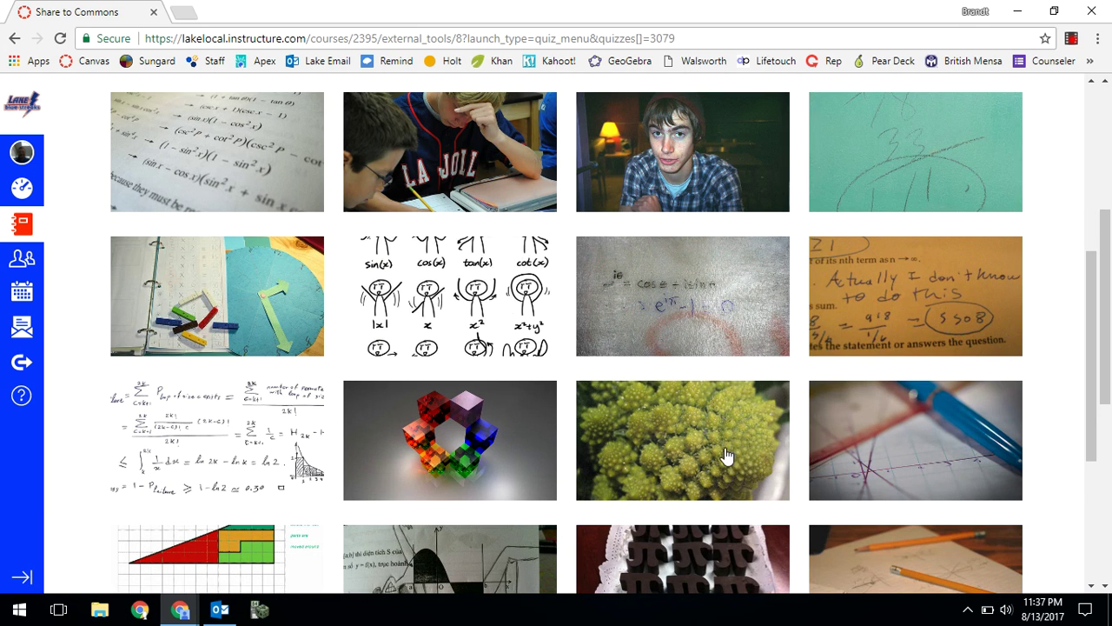
pyautogui.click(497, 454)
# Limit the grade level to 9th grade only and share the Section 1-7 Pre-Test to Commons.
pyautogui.scroll(-3, 823, 454)
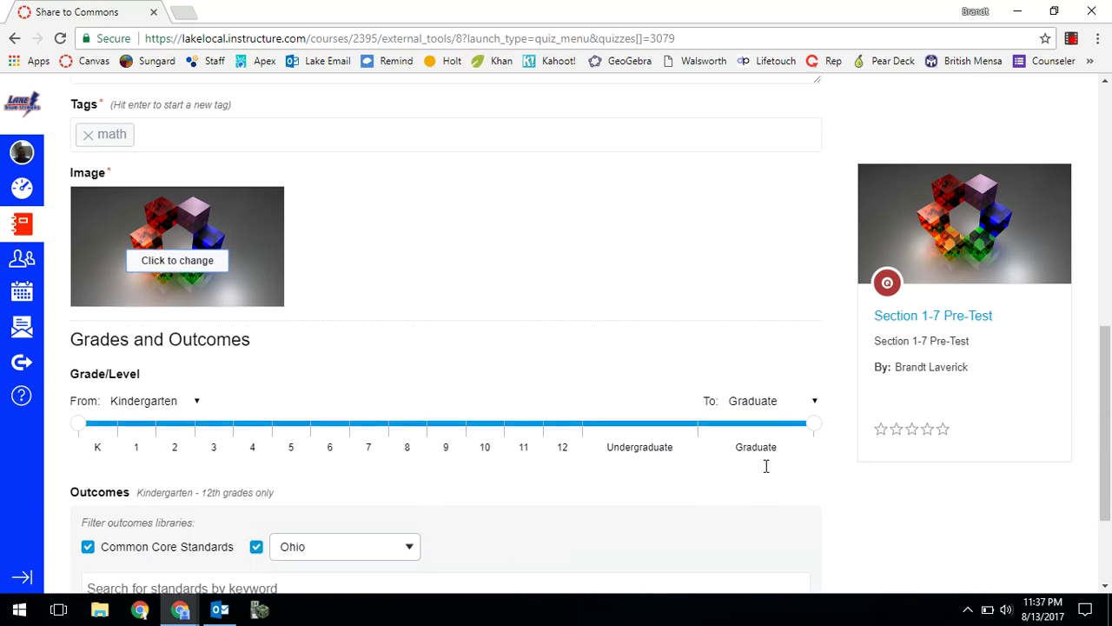
pyautogui.click(478, 414)
pyautogui.click(446, 412)
pyautogui.scroll(-1, 365, 473)
pyautogui.scroll(-1, 406, 478)
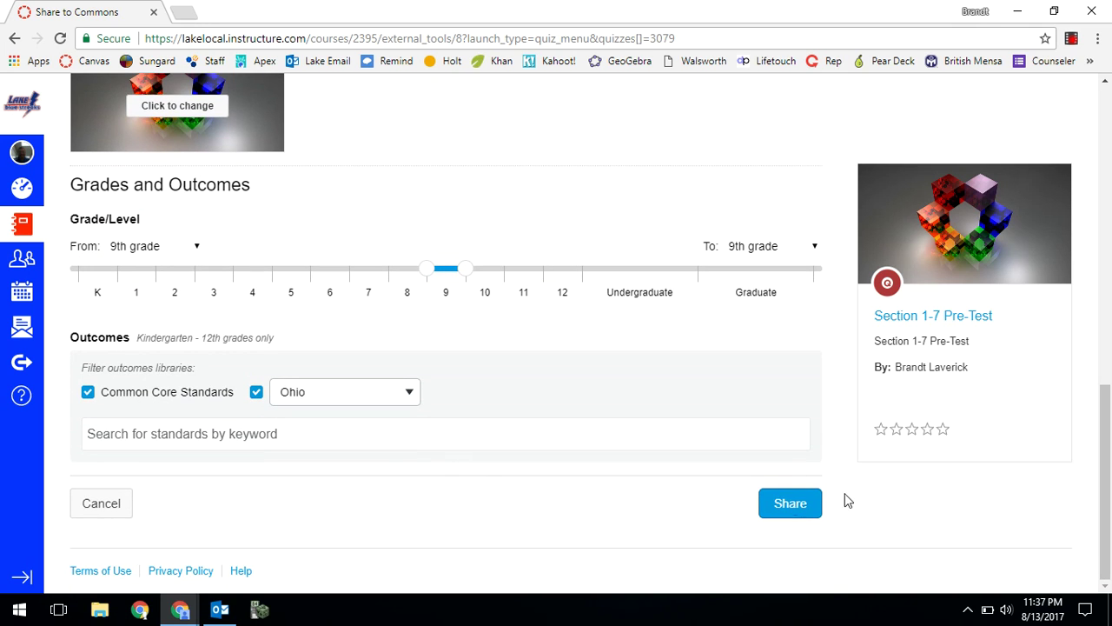
pyautogui.click(800, 506)
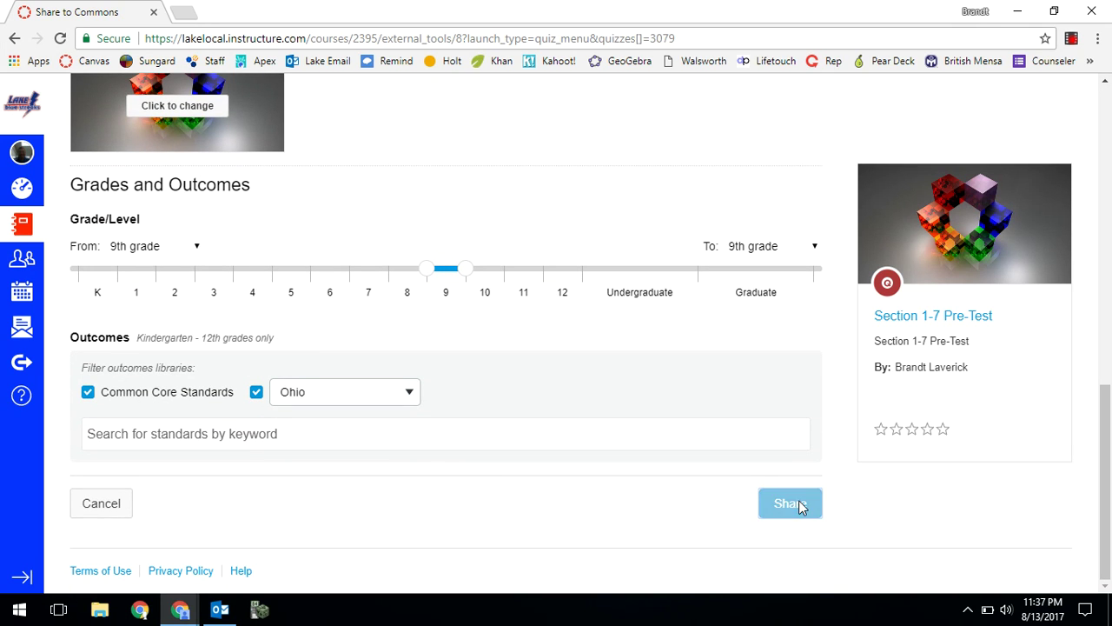